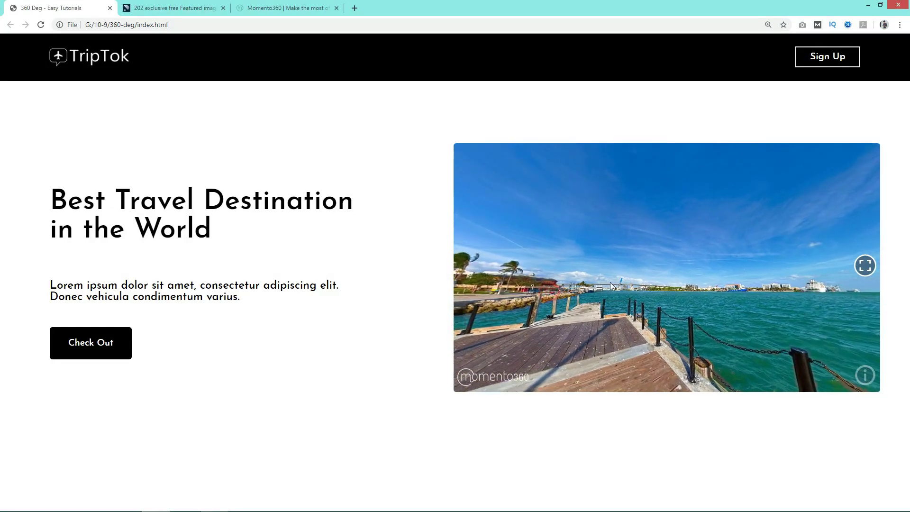
Step: Rotate the embedded pier panorama to view the bench, lamp post, skyline and open water
drag(611, 285, 739, 261)
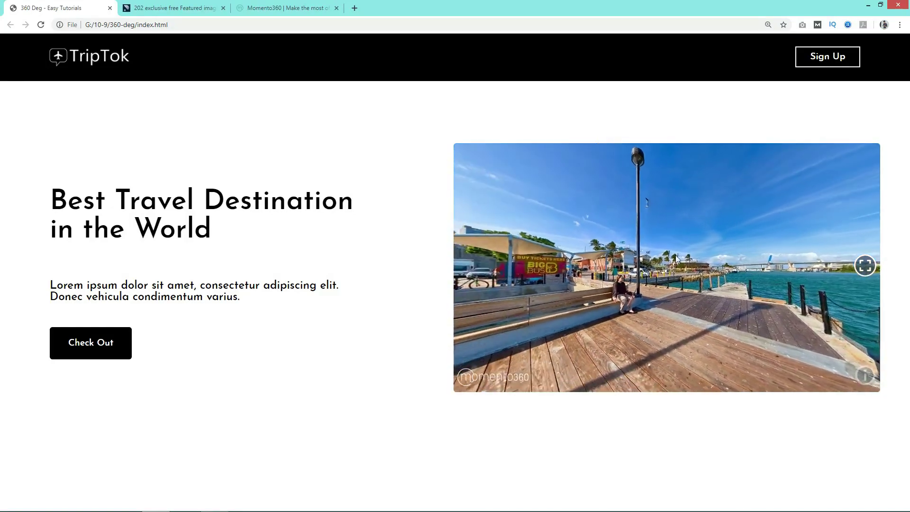
mouse_move(677, 258)
mouse_down()
mouse_move(745, 265)
mouse_move(632, 278)
mouse_move(714, 269)
mouse_up()
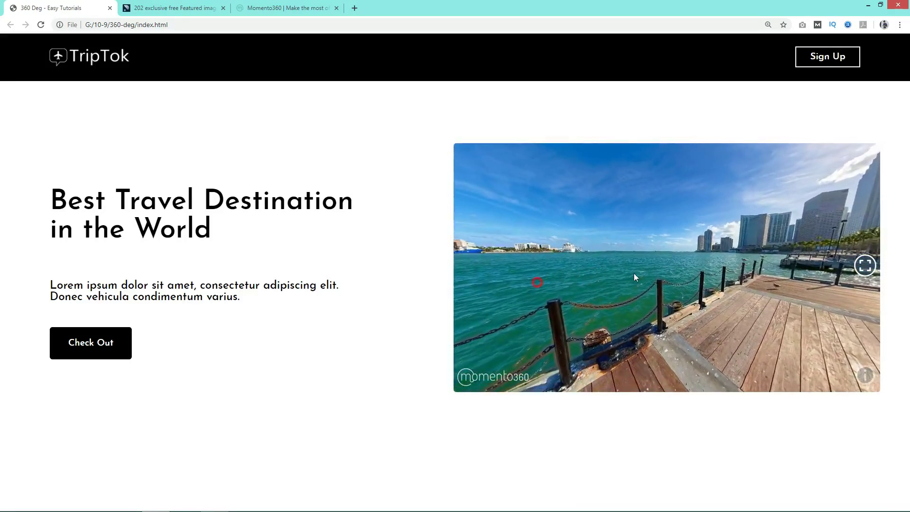
drag(501, 278, 638, 275)
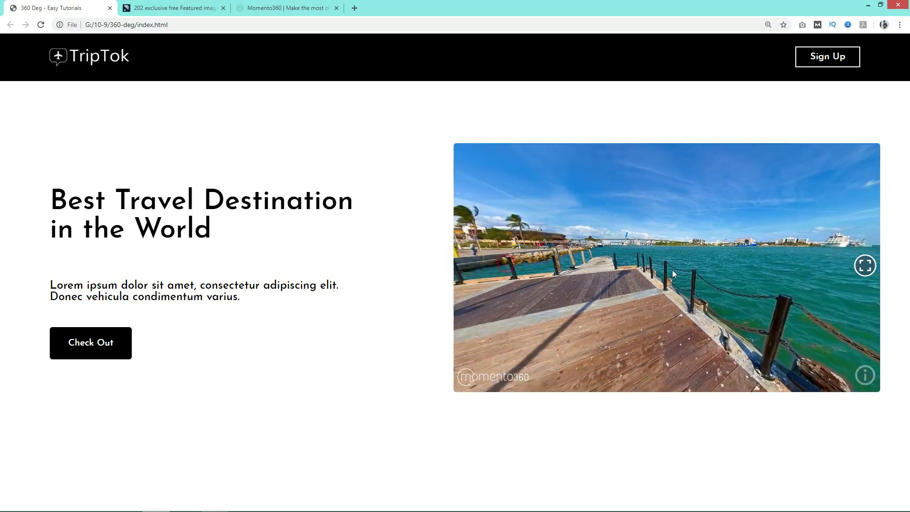
drag(528, 272, 664, 277)
drag(567, 275, 661, 275)
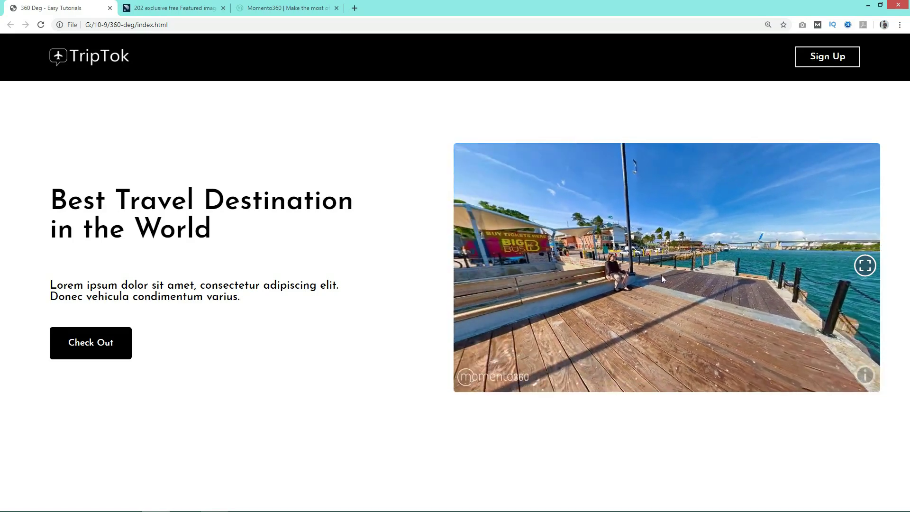
drag(559, 290, 665, 294)
drag(525, 297, 646, 298)
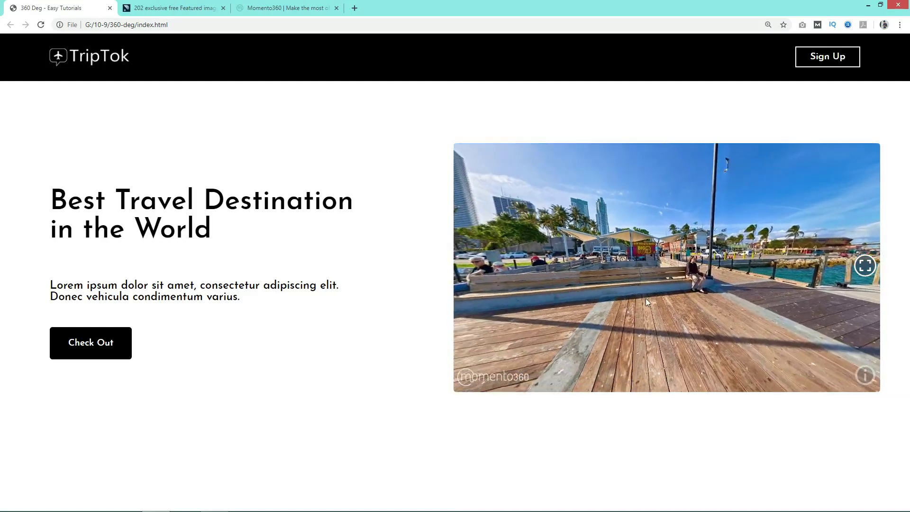
drag(533, 292, 661, 290)
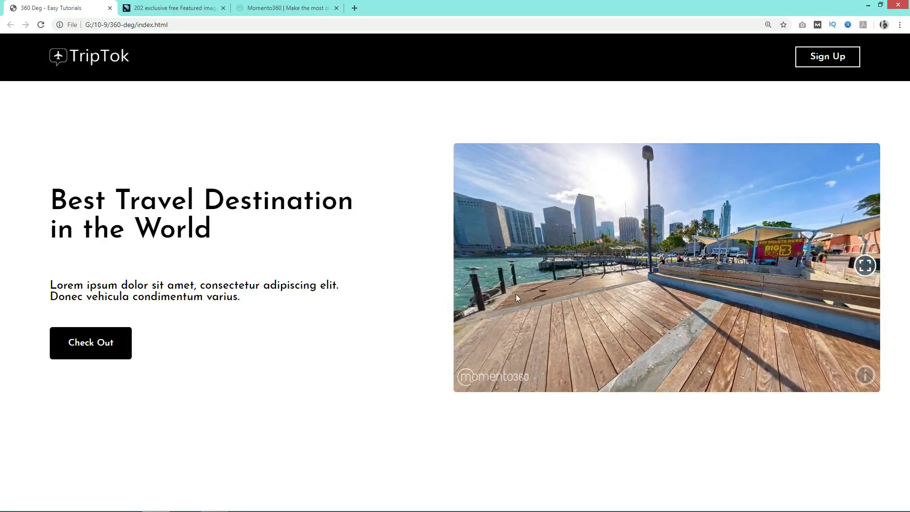
drag(514, 295, 594, 295)
Step: Close the 360 Deg demo page and open Pixexid's 360 Panorama category
click(109, 8)
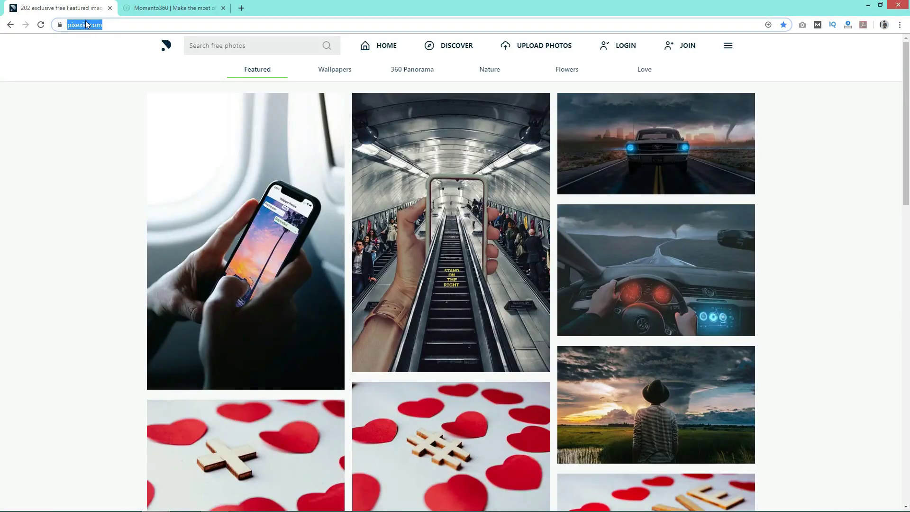
click(123, 22)
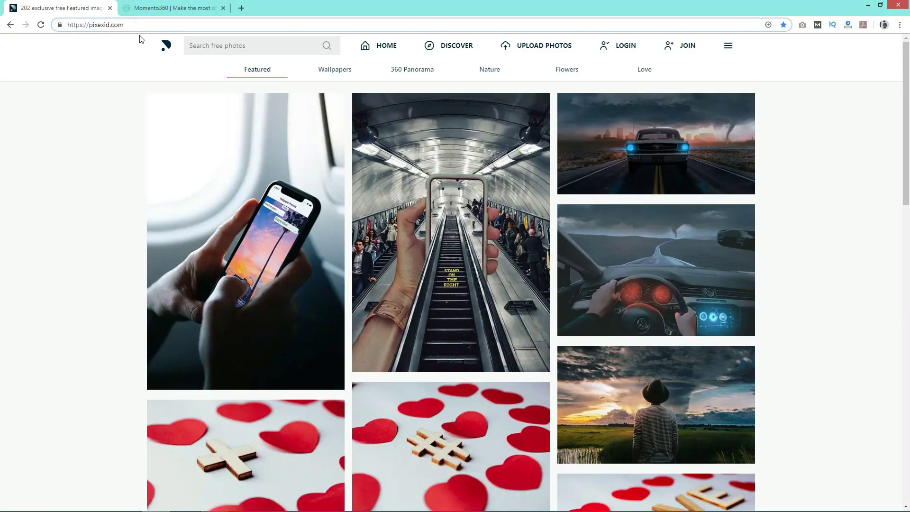
click(414, 71)
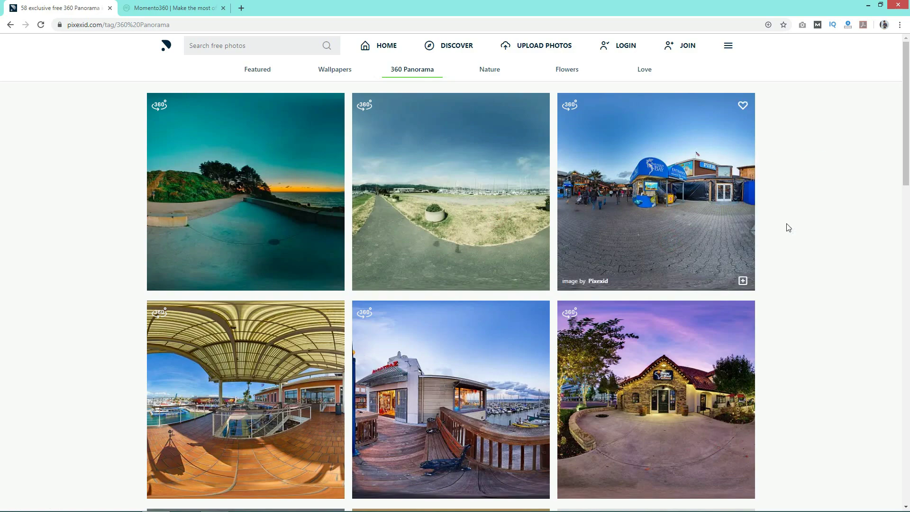
Step: Scroll through the panorama grid and open the teal ocean-sunset panorama
scroll(826, 201, down, 1)
scroll(825, 202, down, 4)
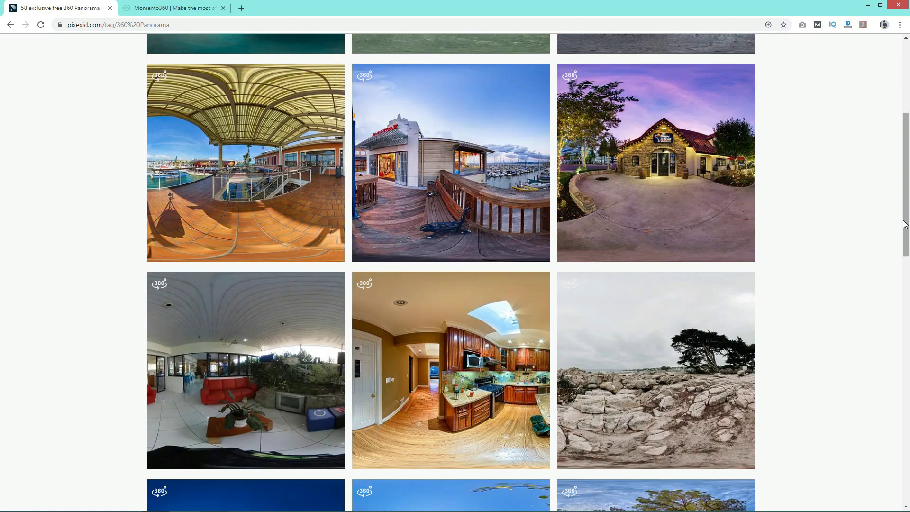
scroll(823, 245, down, 3)
scroll(823, 245, down, 3)
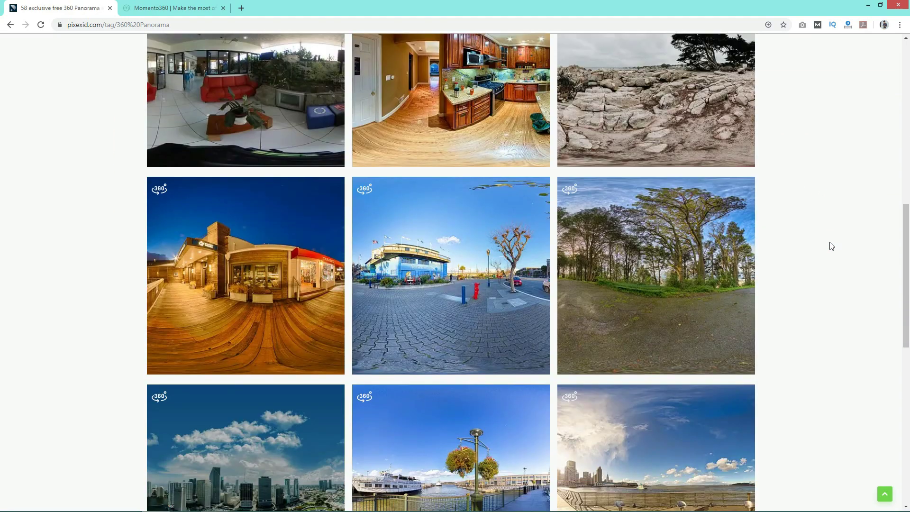
scroll(829, 240, down, 4)
scroll(831, 240, down, 1)
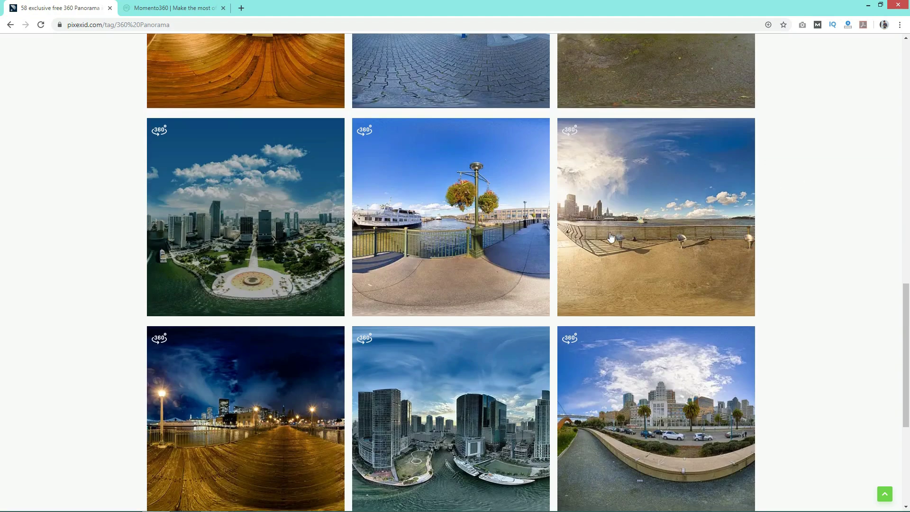
scroll(816, 225, down, 4)
scroll(817, 228, down, 1)
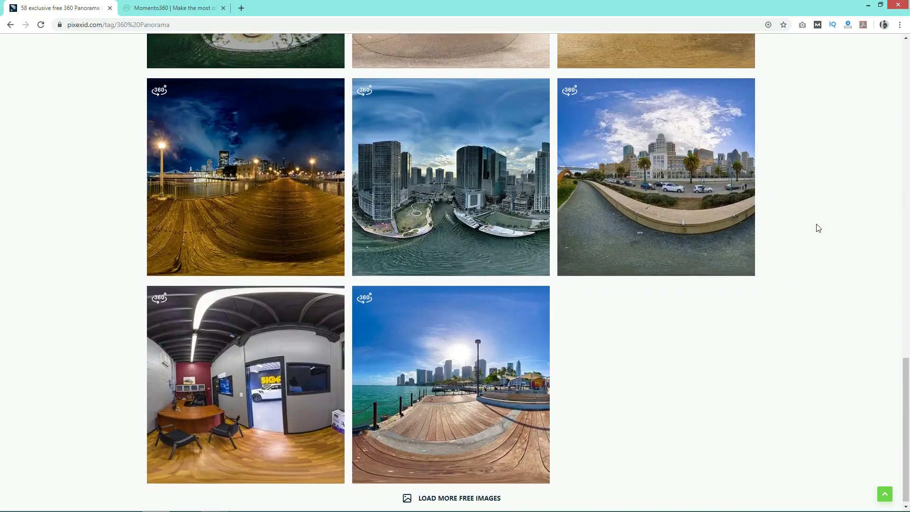
scroll(817, 228, up, 4)
scroll(817, 228, up, 3)
scroll(817, 227, up, 7)
scroll(817, 228, up, 6)
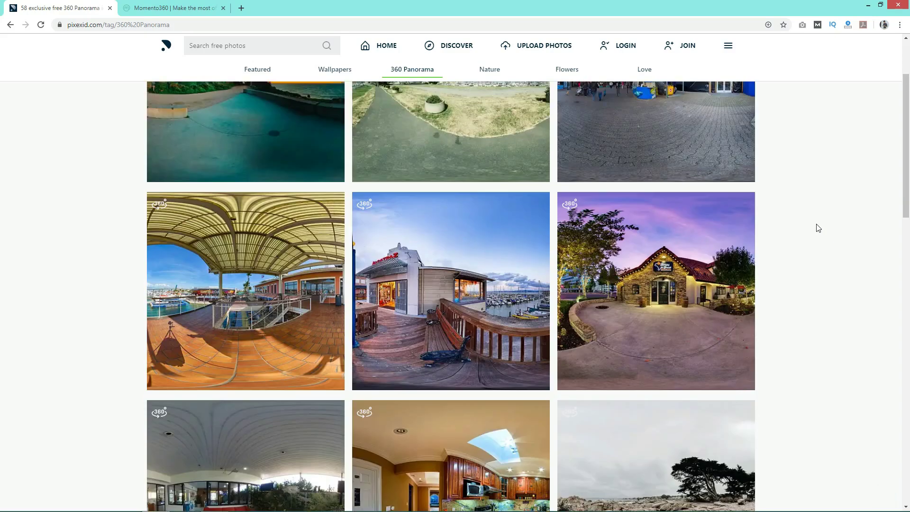
scroll(817, 228, up, 2)
click(242, 214)
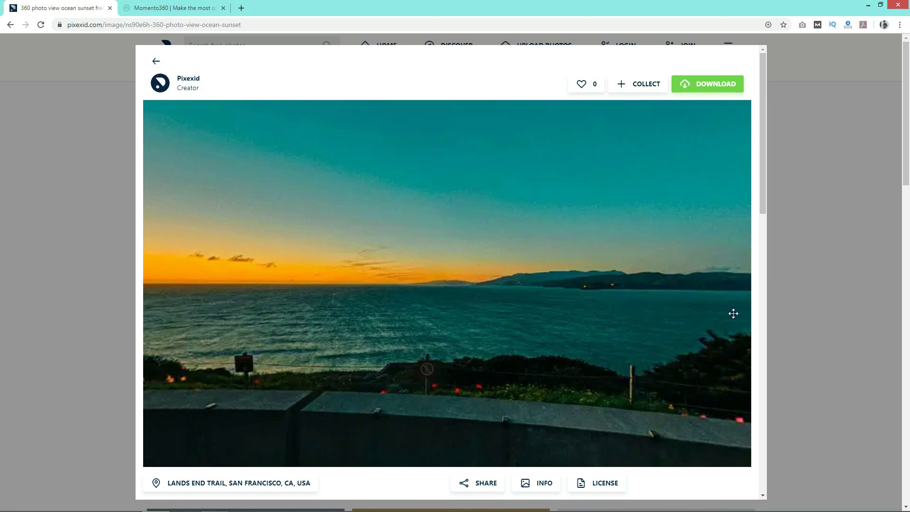
drag(523, 309, 329, 300)
drag(581, 290, 382, 295)
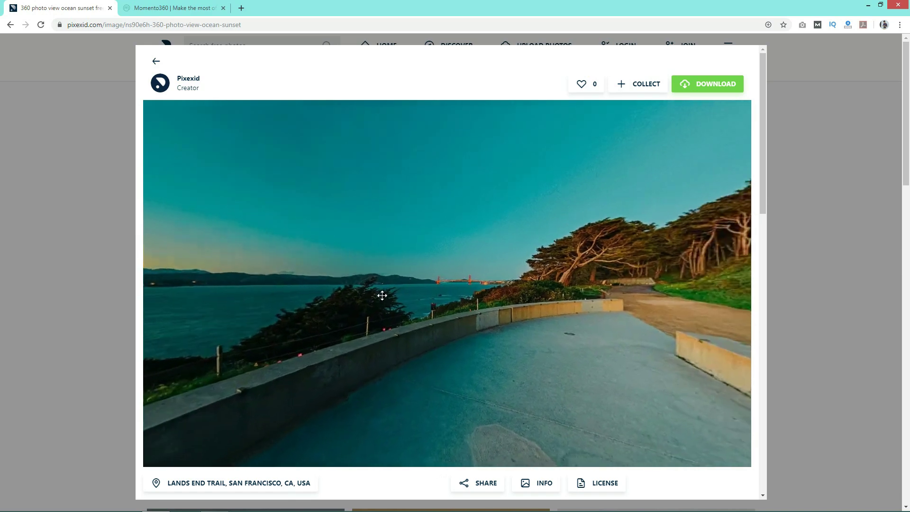
drag(640, 297, 463, 304)
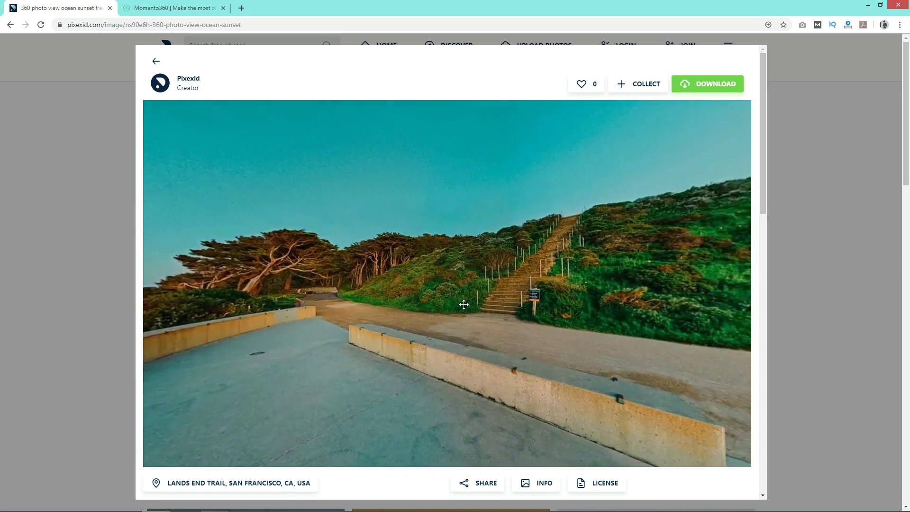
click(639, 305)
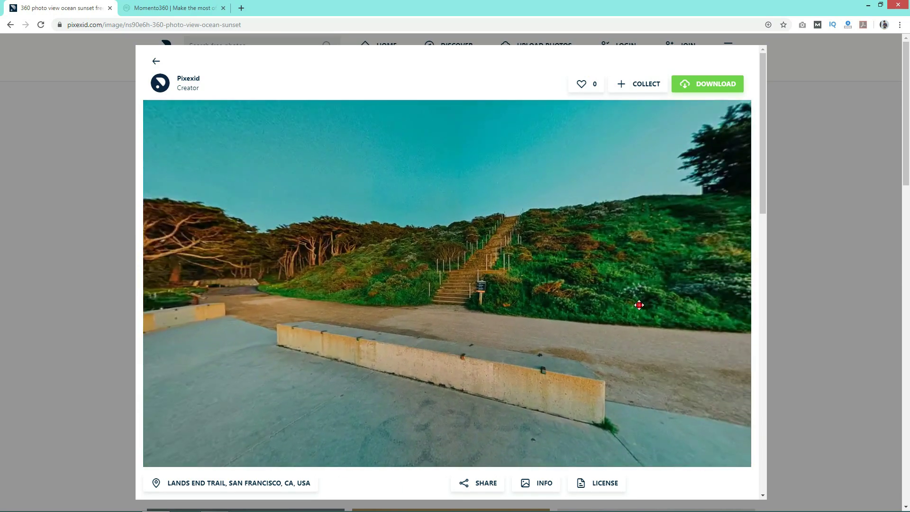
drag(638, 304, 461, 305)
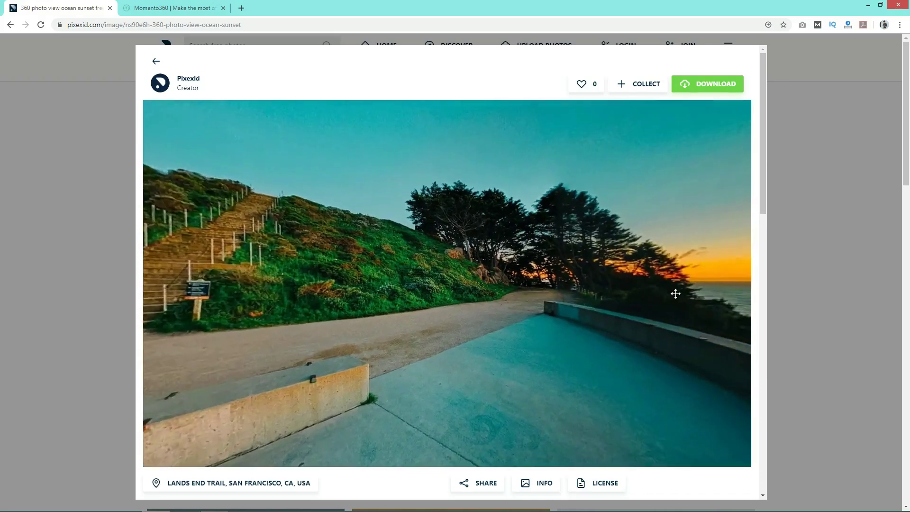
drag(674, 293, 574, 288)
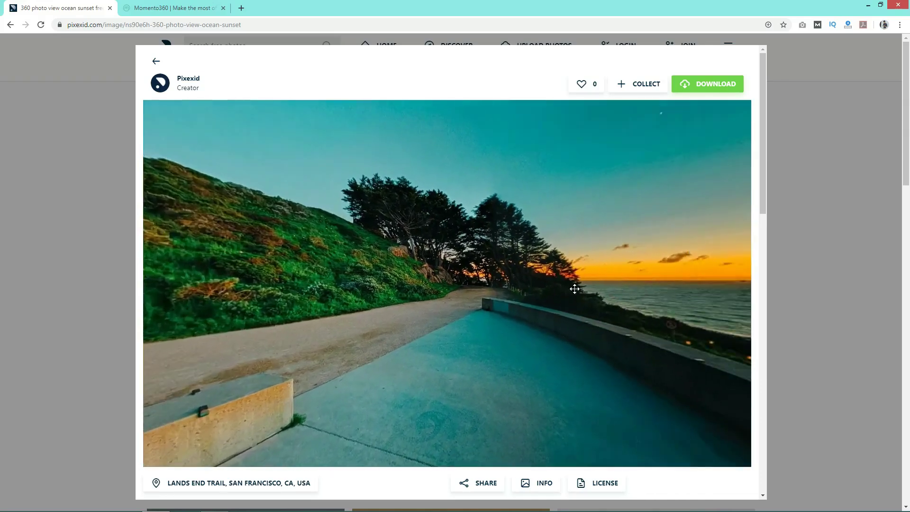
drag(735, 298, 664, 322)
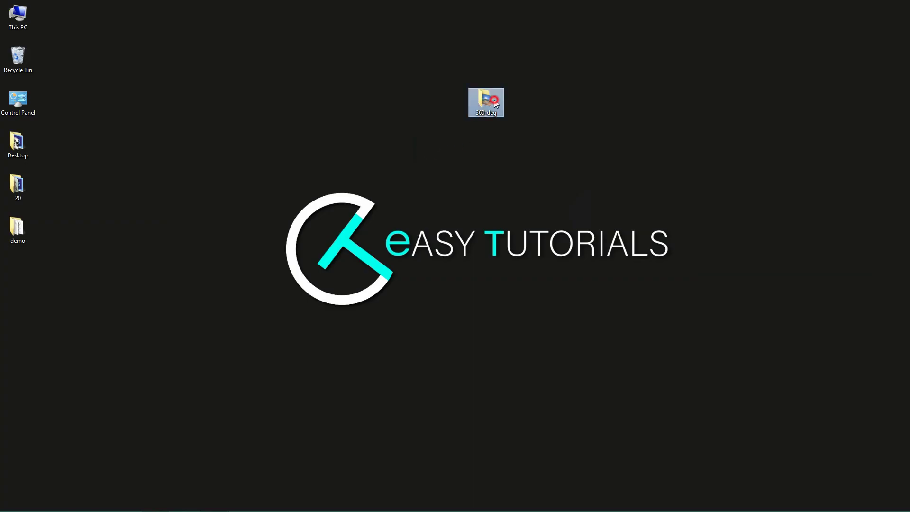
Step: Open the 360-deg folder and inspect the pic.jpg image there
double_click(494, 102)
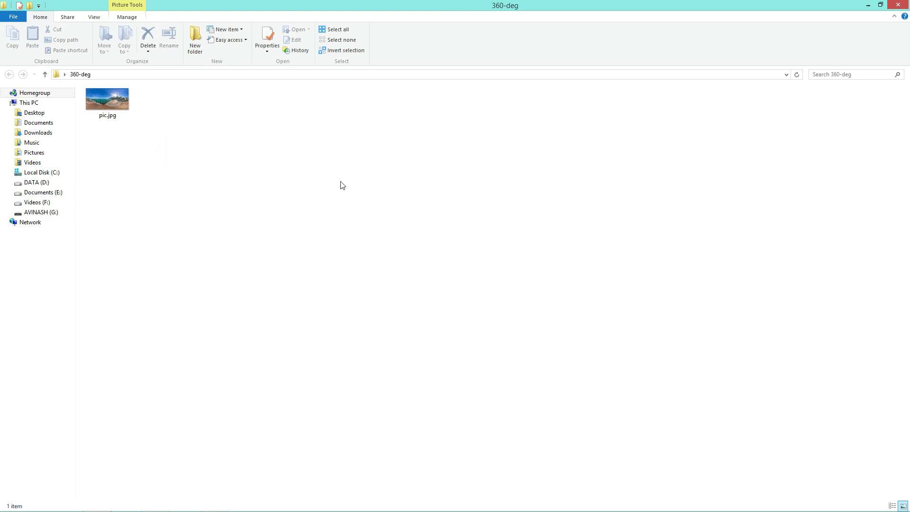
ctrl+scroll(342, 185, up, 1)
ctrl+scroll(345, 186, up, 2)
ctrl+scroll(346, 186, up, 1)
click(322, 203)
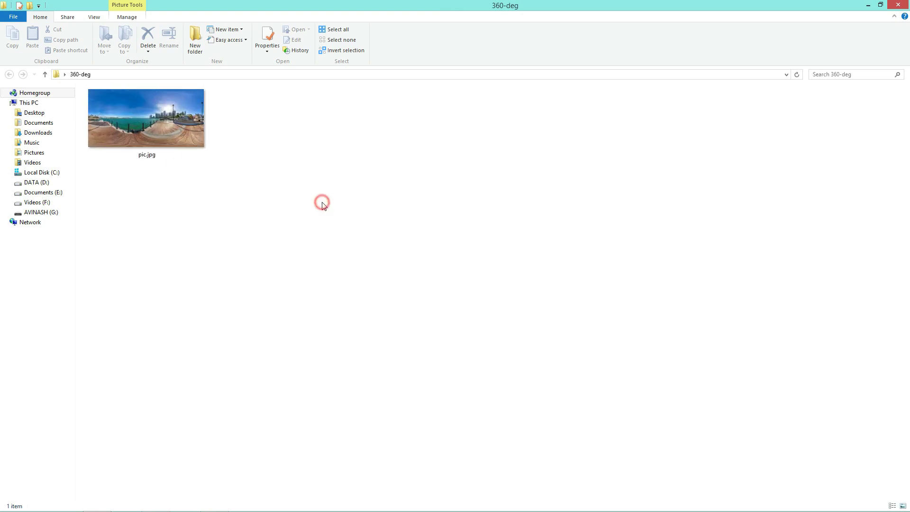
drag(242, 183, 152, 110)
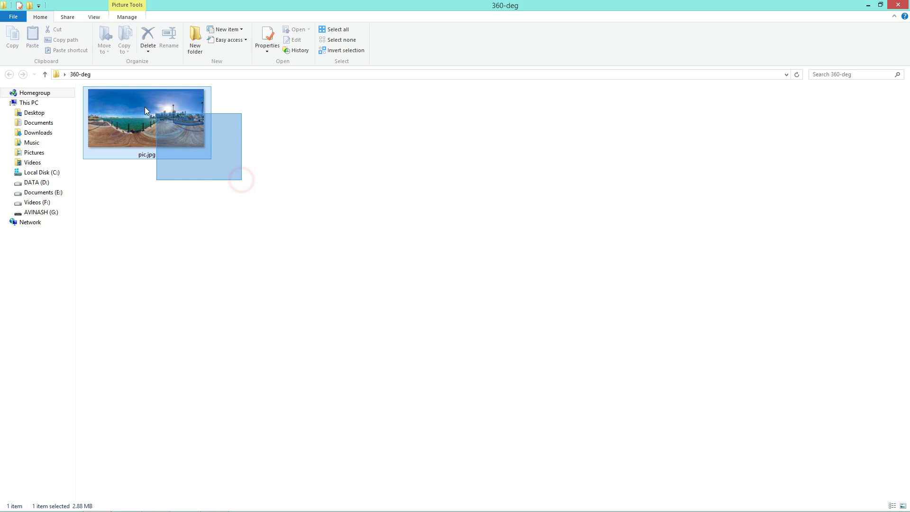
click(302, 209)
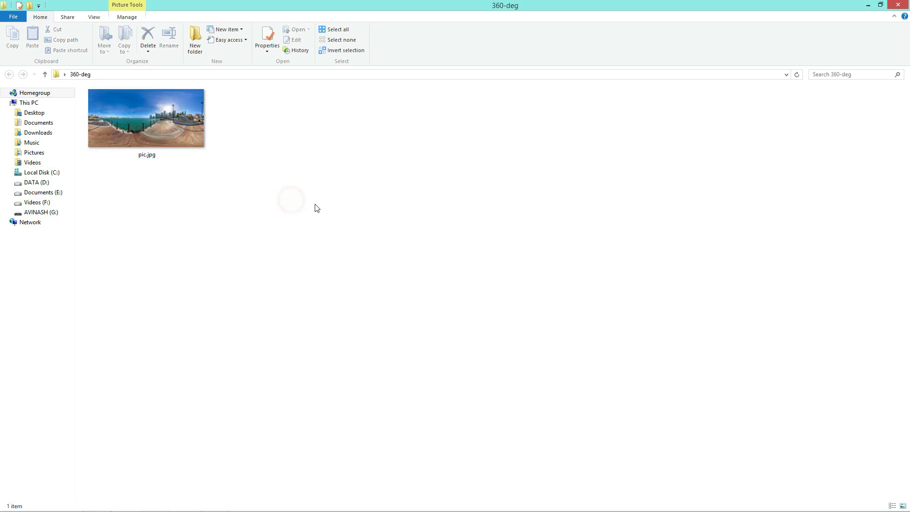
Step: Create a new text document named index.html, accepting the extension change
right_click(370, 191)
mouse_move(426, 334)
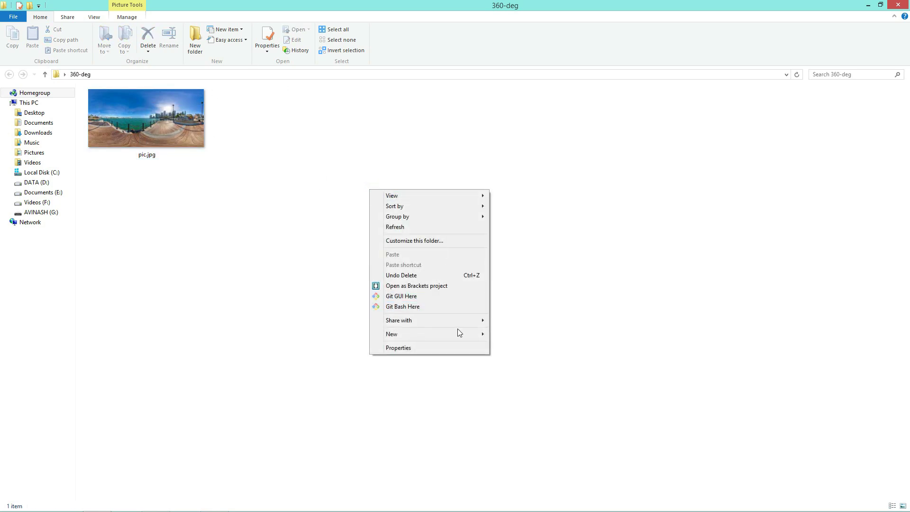
click(529, 421)
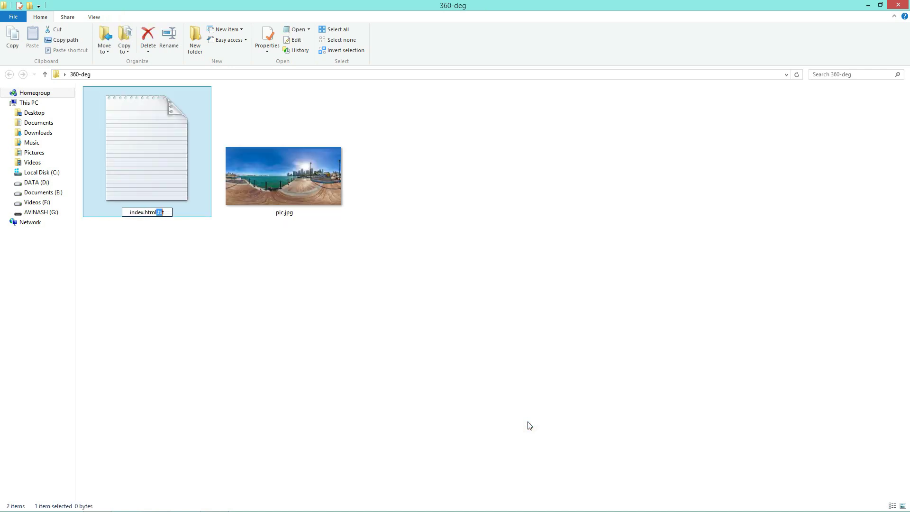
key(Return)
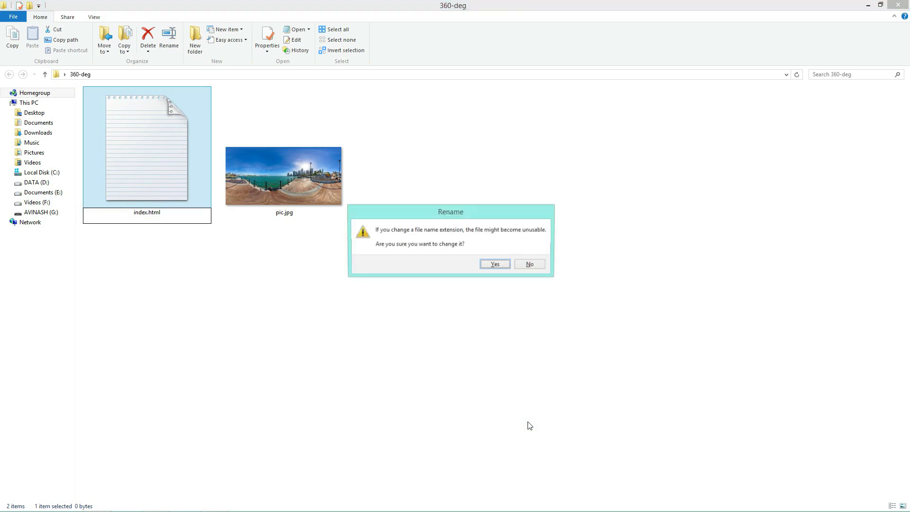
key(Return)
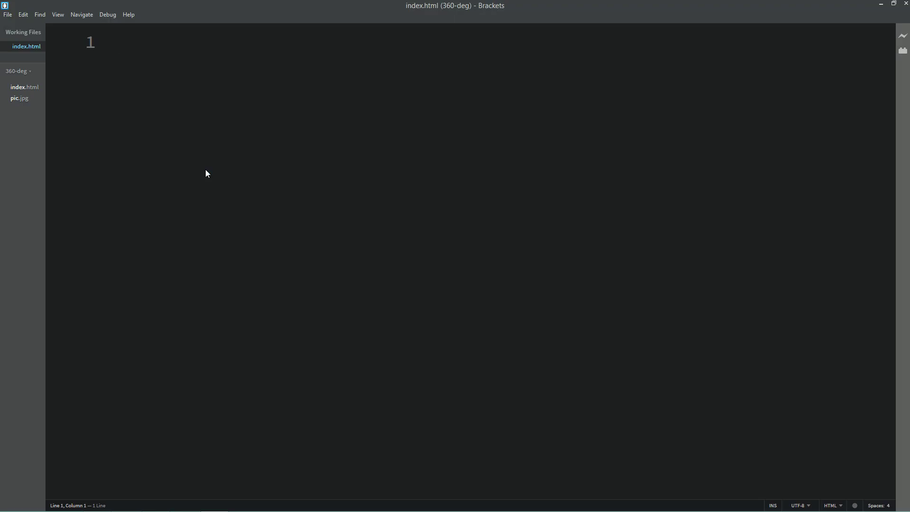
Step: Write the html and head tags with the title '360 deg Image - Easy Tutorials'
text(<html>)
key(Return)
text(<head)
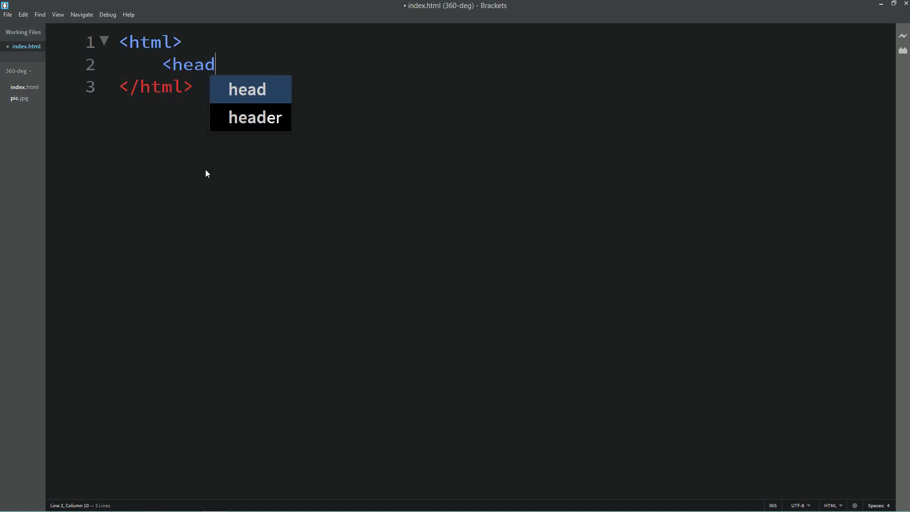
text(>)
key(Return)
text(<titile)
key(BackSpace)
key(BackSpace)
key(BackSpace)
text(l)
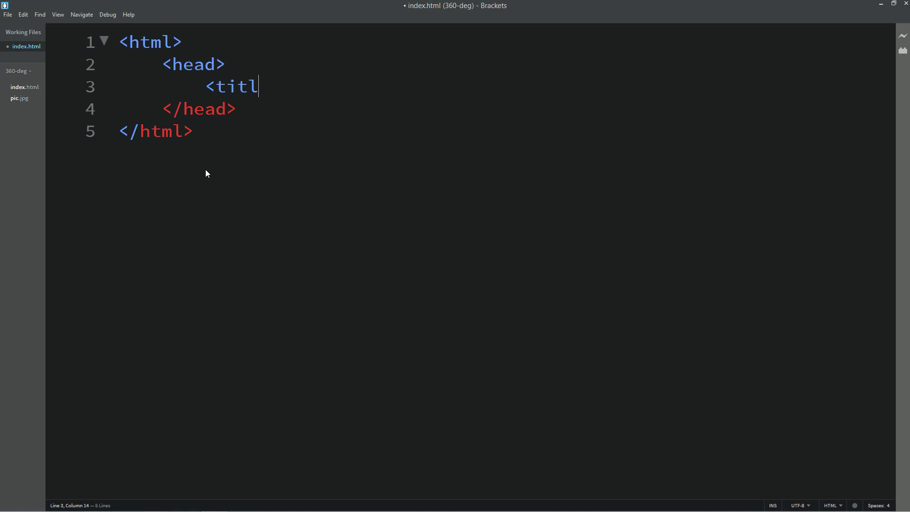
text(e>360 deg Image - E)
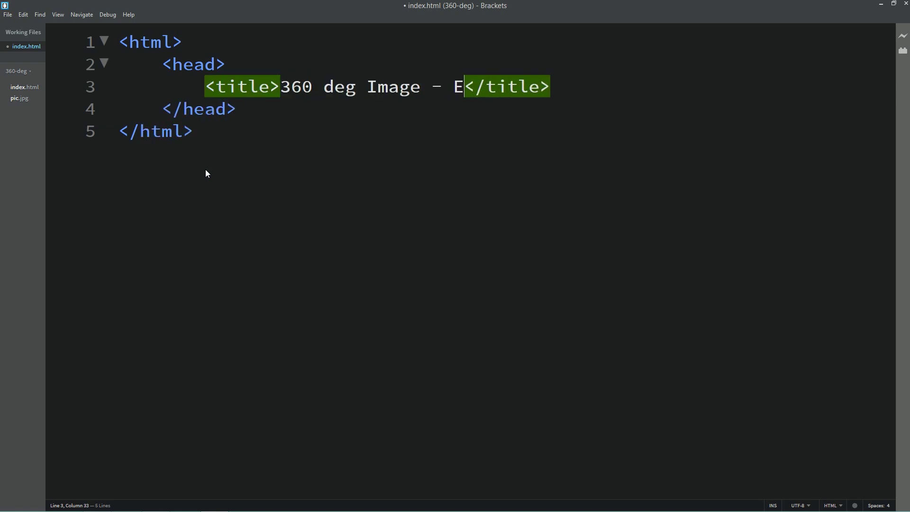
text(asy Tutorials)
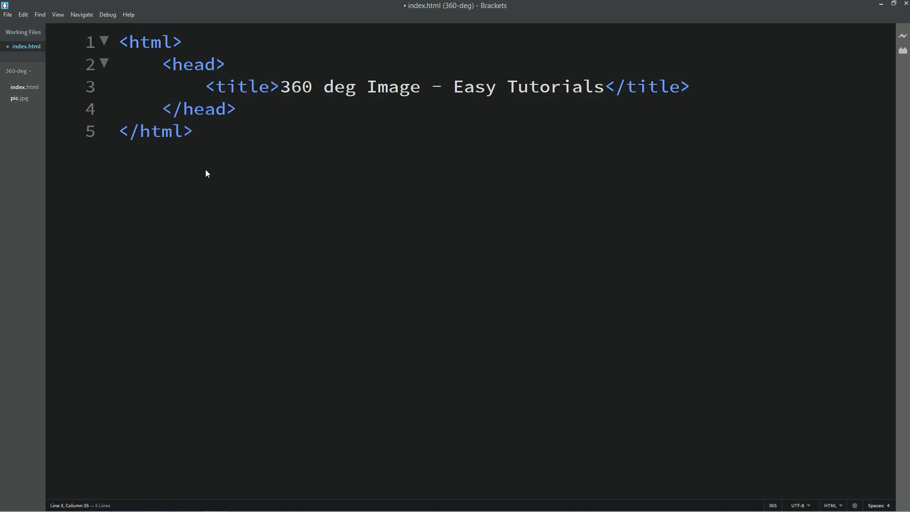
Step: Add a body element containing an empty div with class img-box
key(Down)
key(Return)
text(<body>)
key(Return)
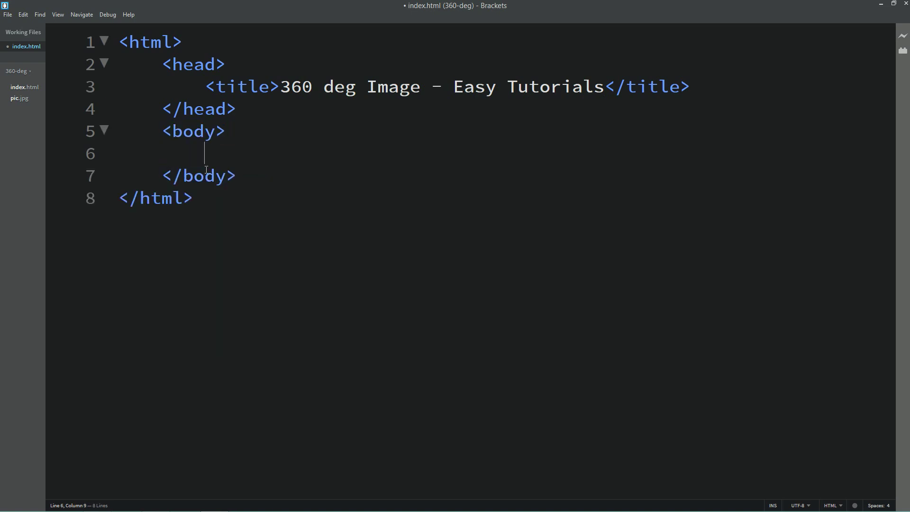
text(<)
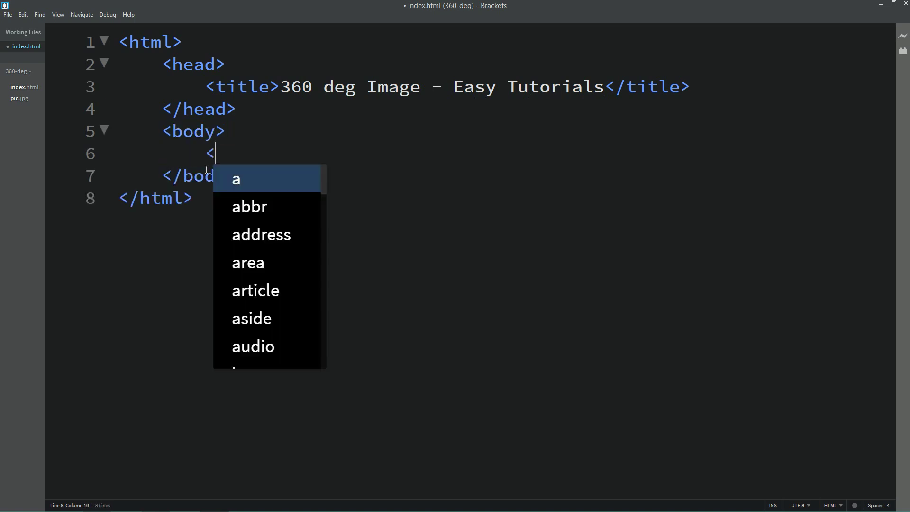
text(div cla)
key(Return)
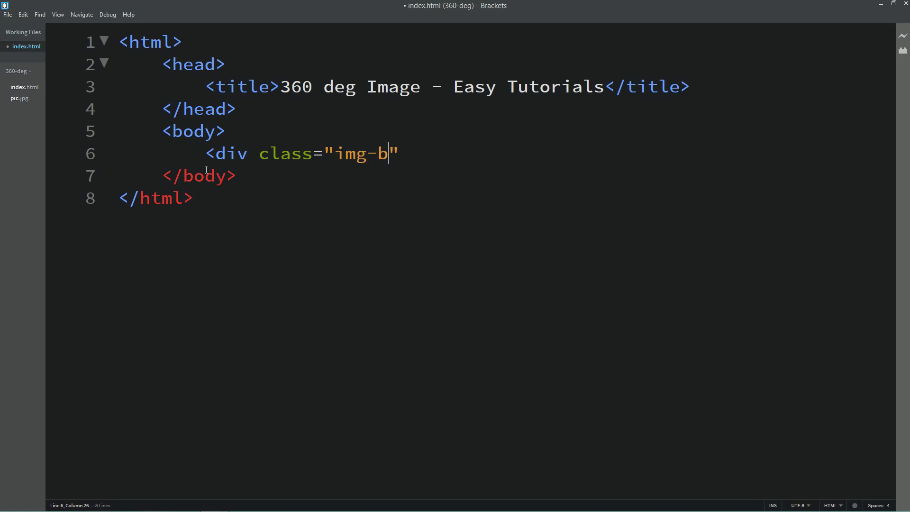
key(Right)
text(>)
key(Return)
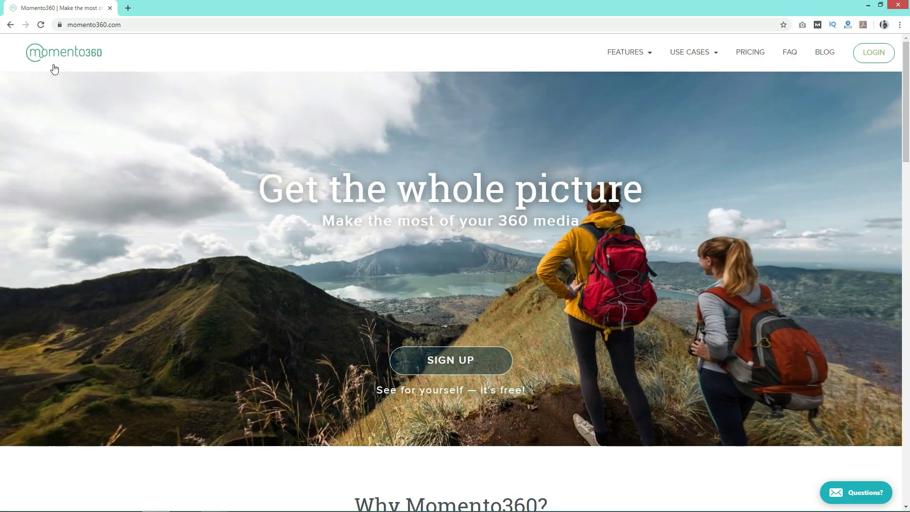
Step: Log in to Momento360 with the saved credentials
scroll(145, 182, down, 10)
scroll(145, 182, up, 13)
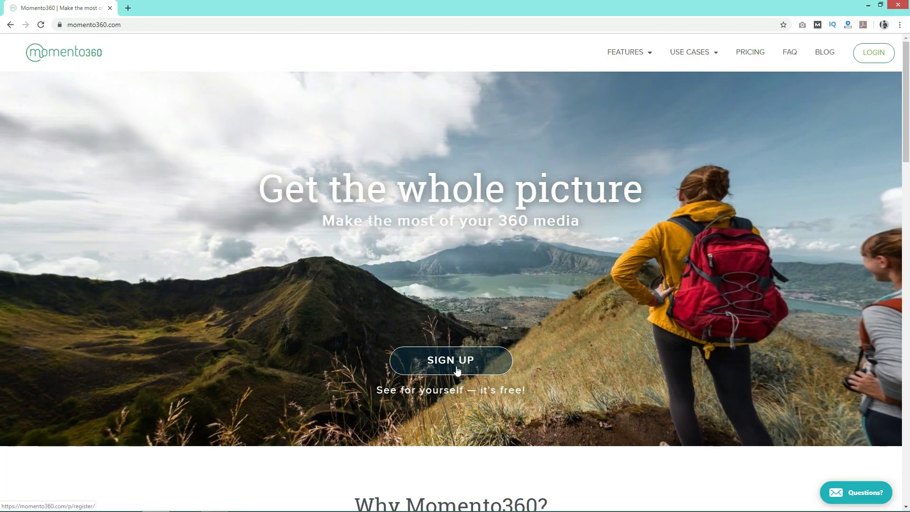
click(874, 52)
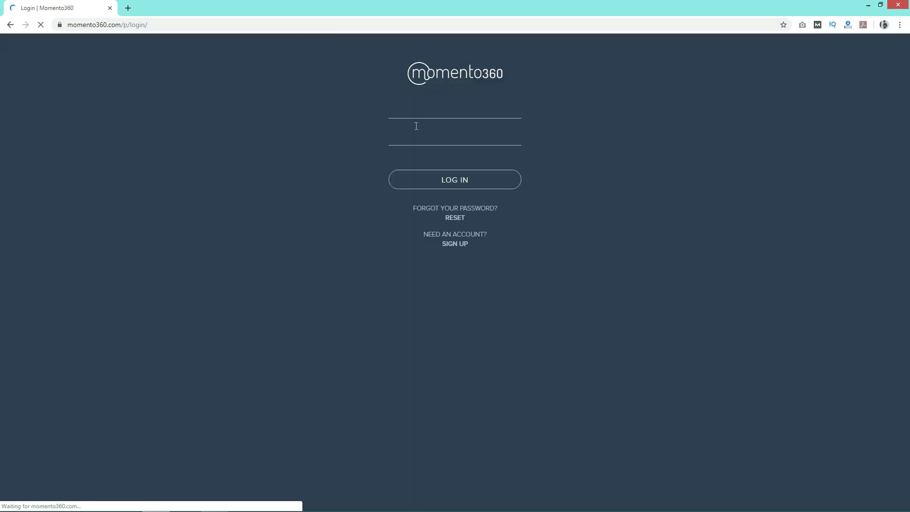
click(416, 109)
key(Down)
key(Down)
key(Down)
key(Return)
key(Return)
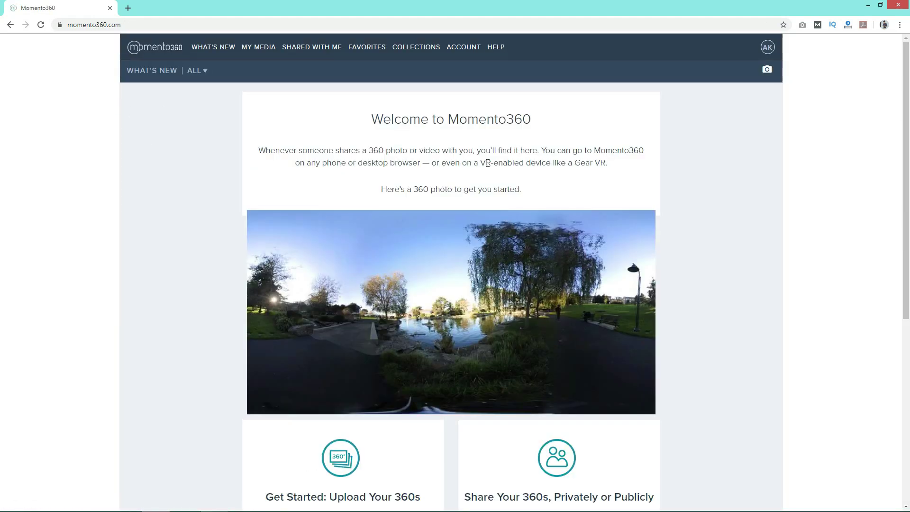
Step: Upload pic.jpg from the 360-deg folder to My Media
scroll(183, 231, down, 5)
scroll(183, 230, up, 5)
click(767, 71)
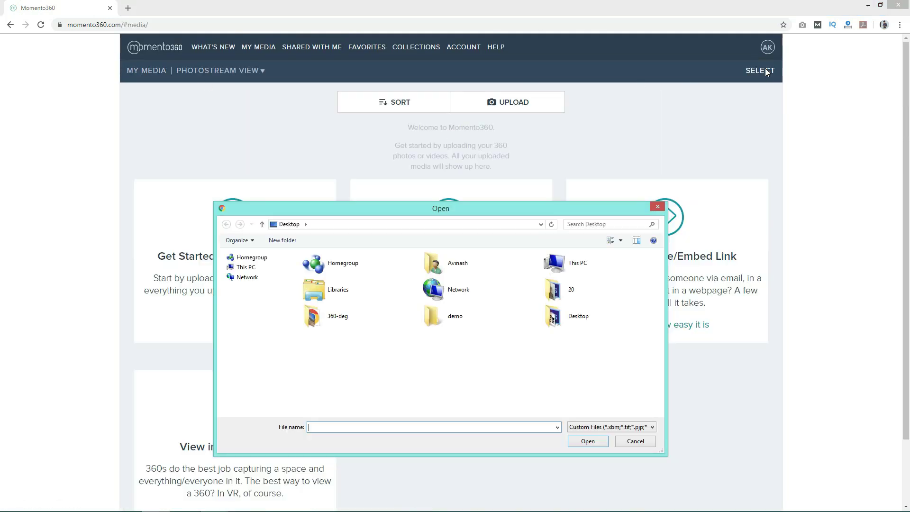
double_click(332, 315)
click(325, 266)
click(588, 441)
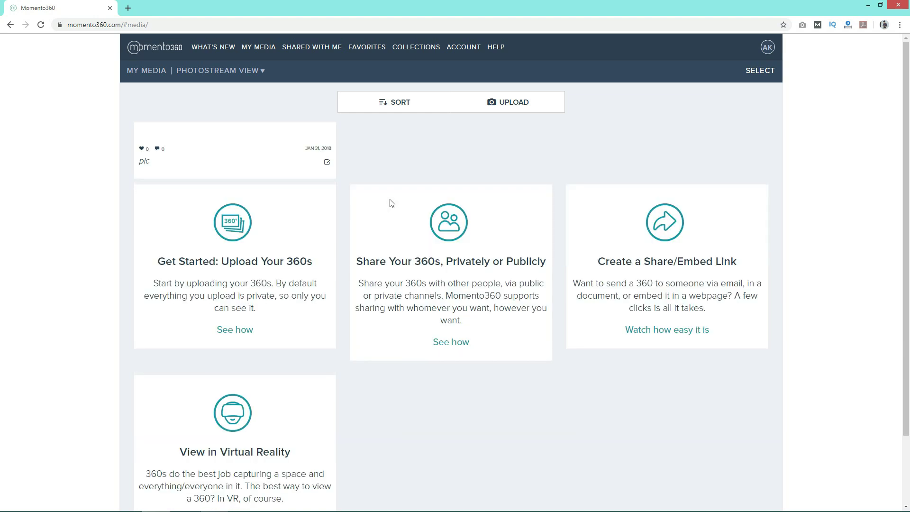
Step: Create a Share or Embed link for the pic panorama and copy its URL
click(276, 190)
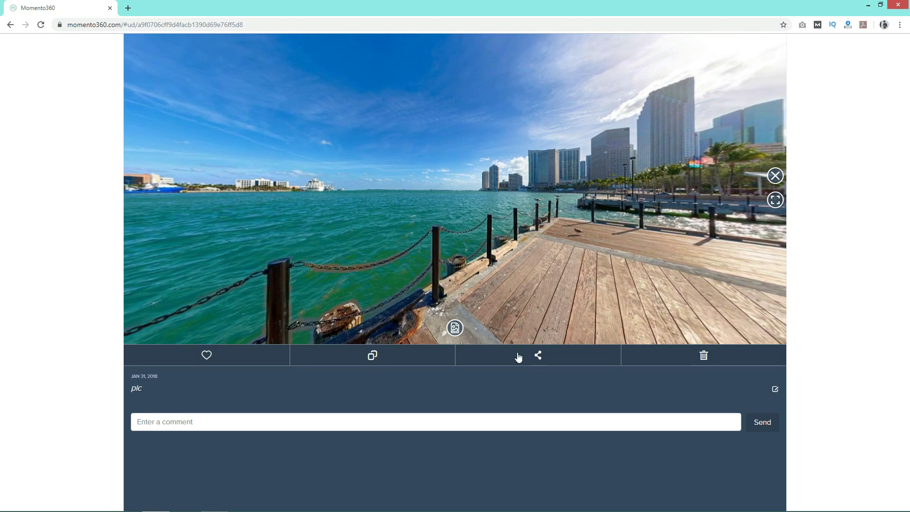
click(569, 362)
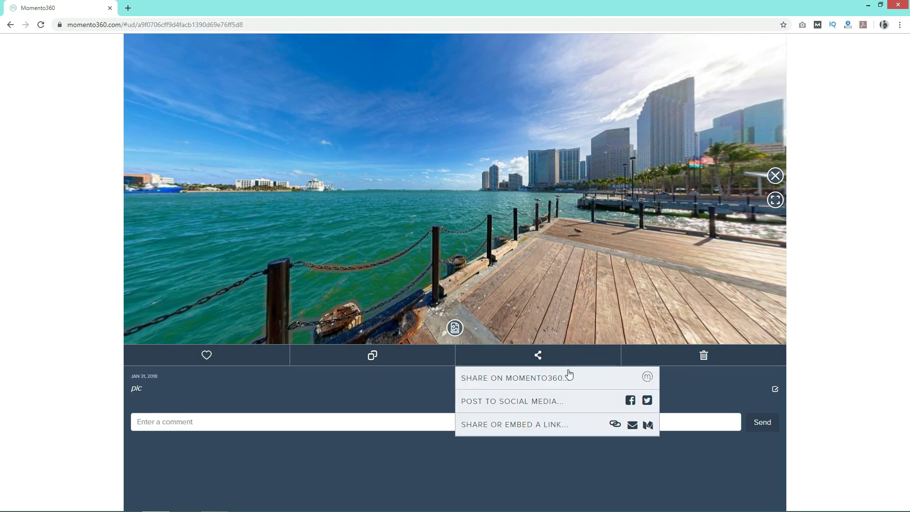
click(565, 430)
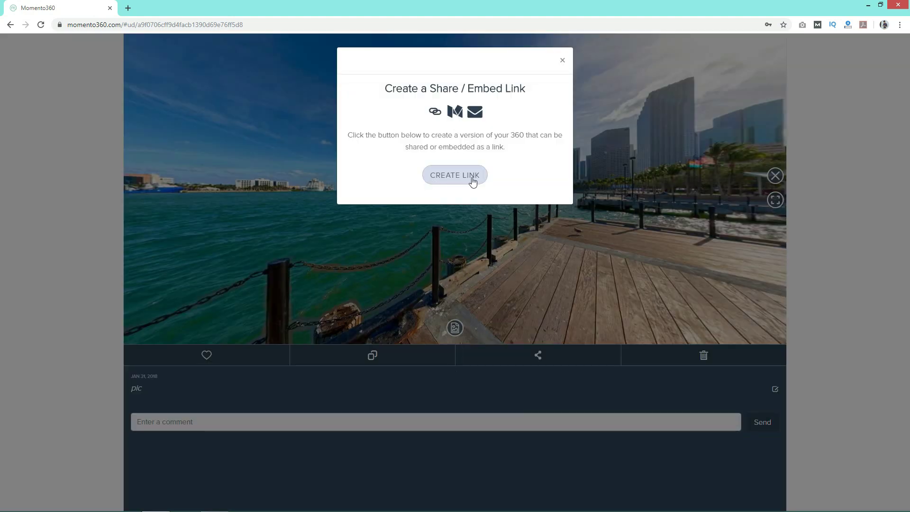
click(471, 180)
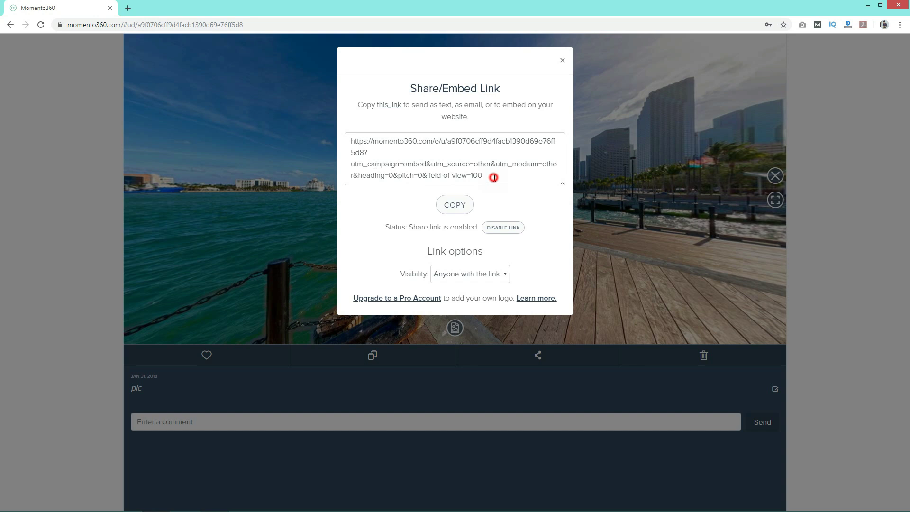
drag(494, 178, 345, 142)
right_click(363, 141)
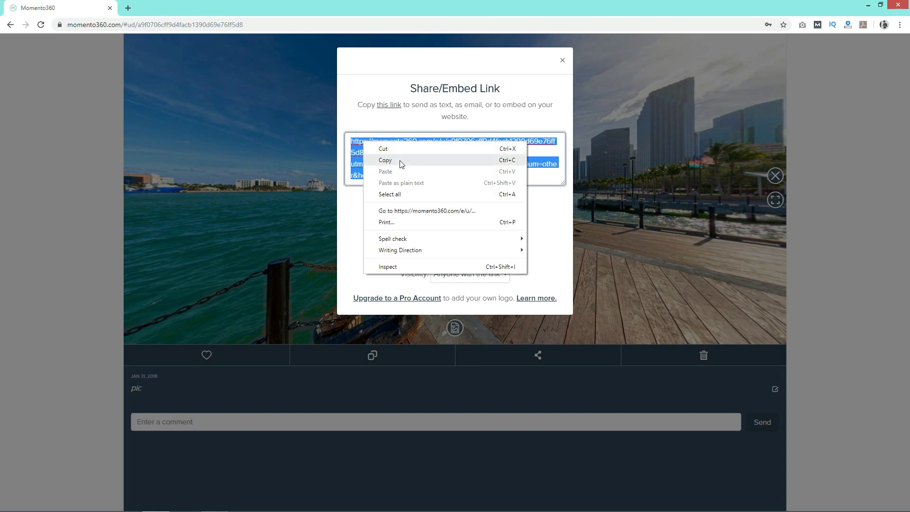
click(401, 165)
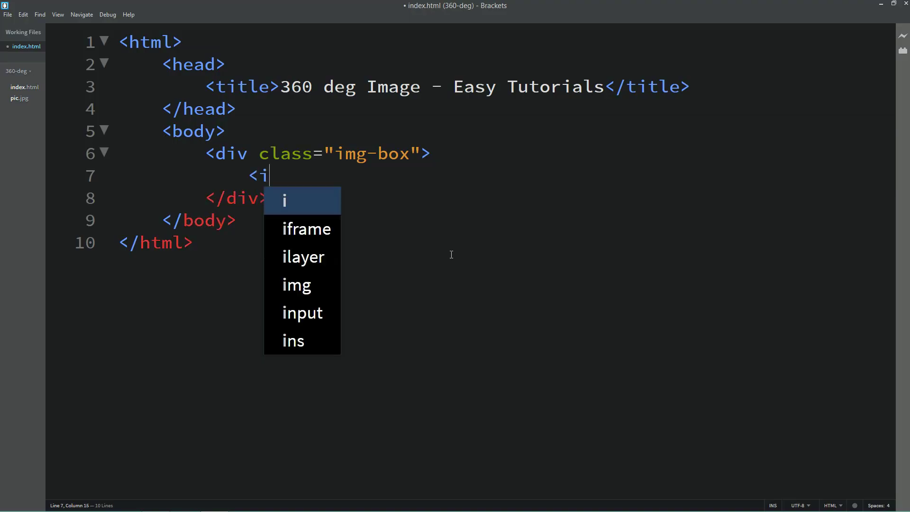
Step: Start an iframe inside img-box with width 600px and height 350px
text(fram)
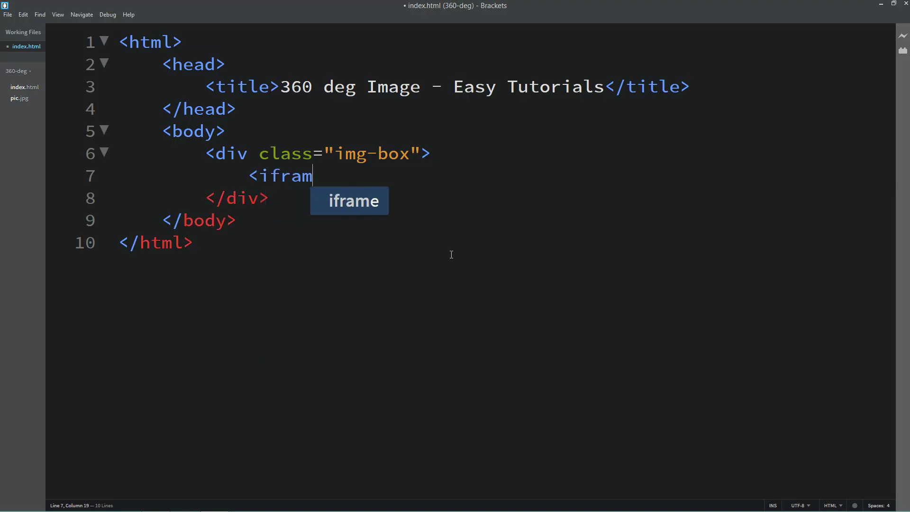
text(e wid)
key(Return)
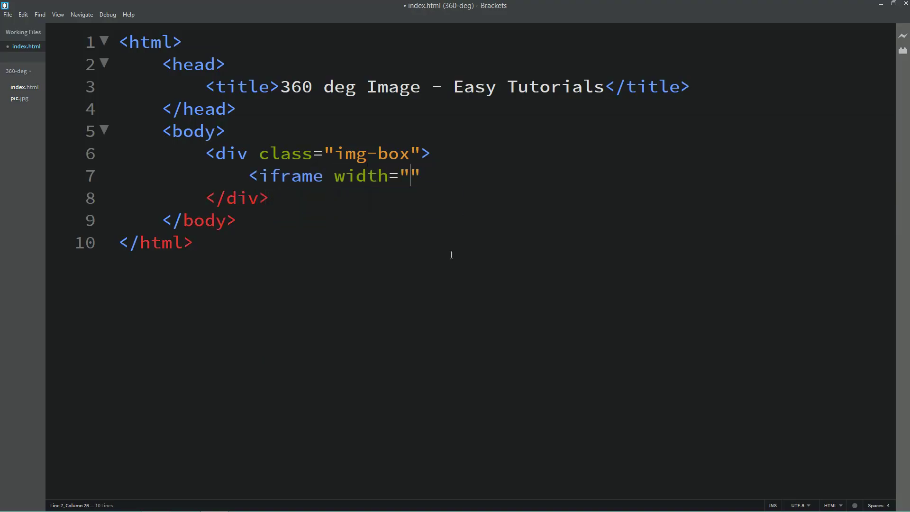
key(Right)
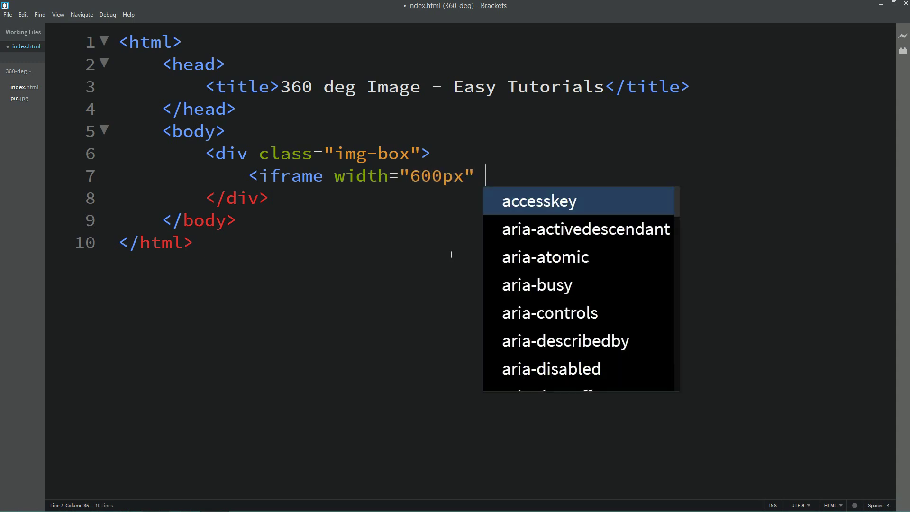
text(height)
key(Return)
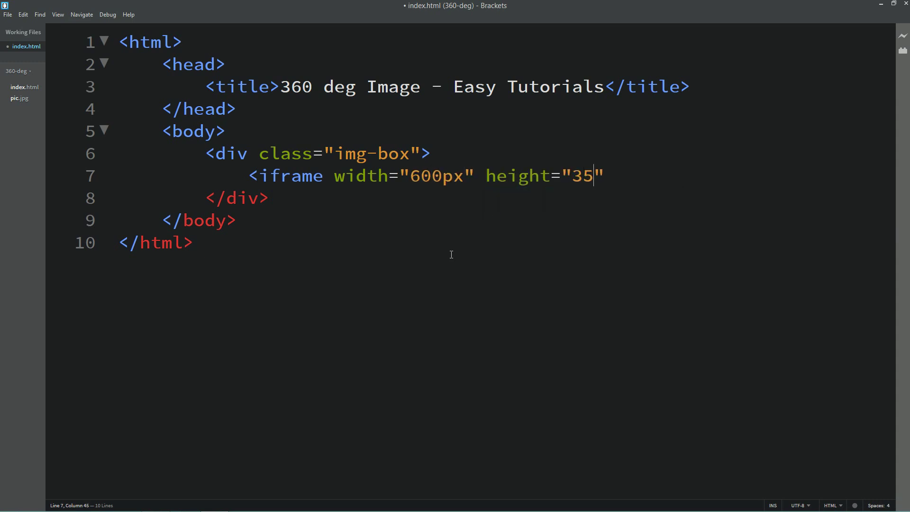
key(Right)
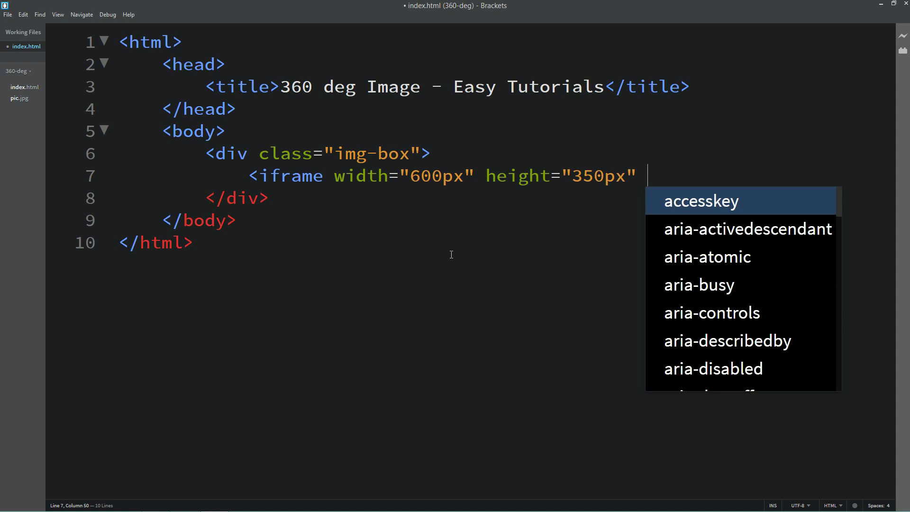
Step: Add frameborder 0 and the pasted Momento360 link as src, then save the file
text(frameborder="0)
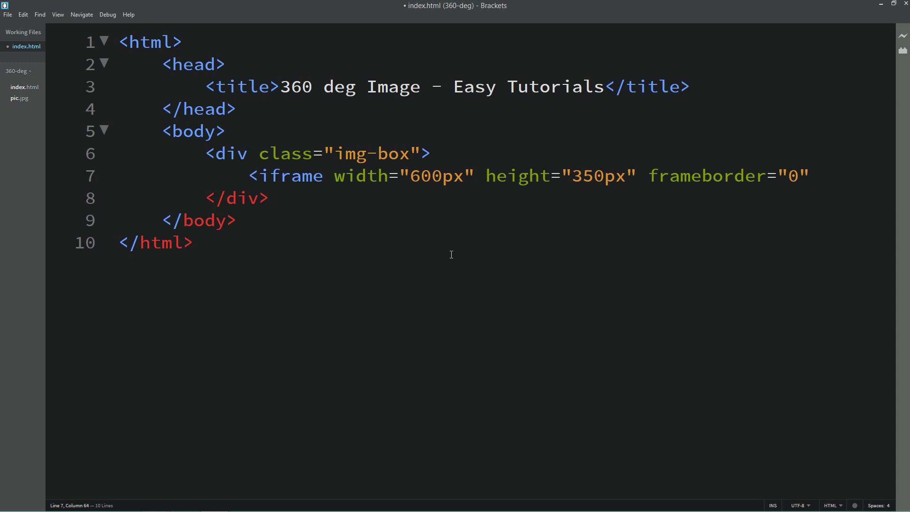
text(src)
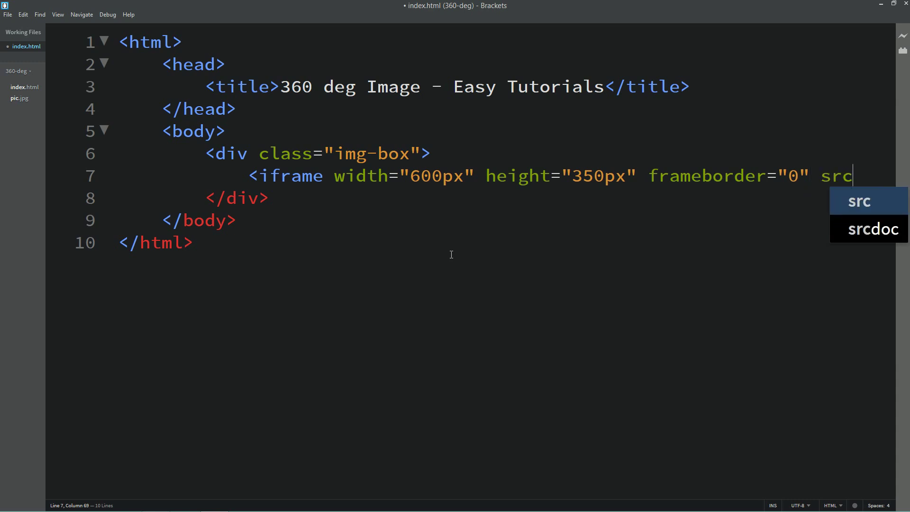
key(Return)
key(ctrl+v)
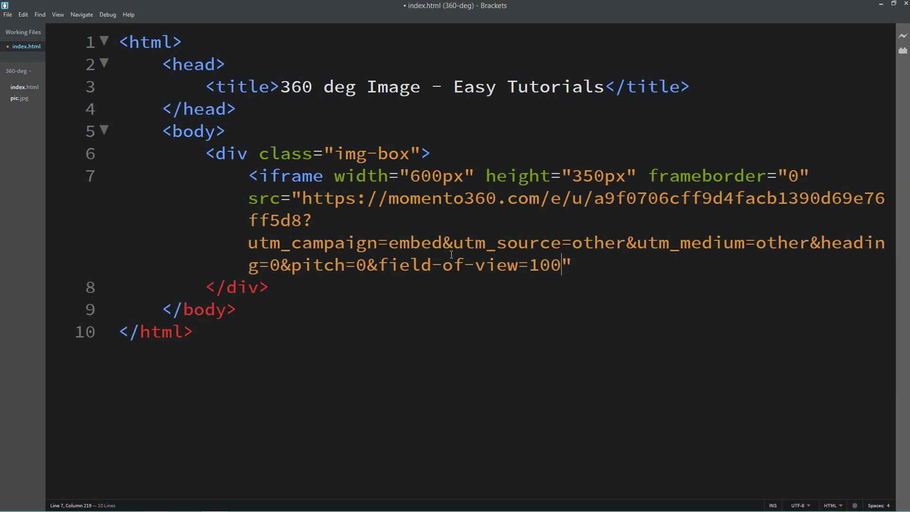
text(></iframe>)
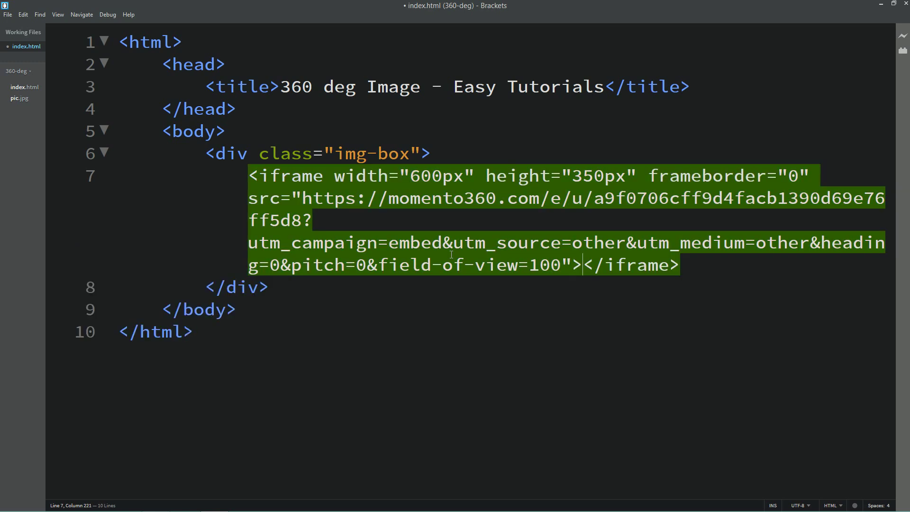
key(ctrl+s)
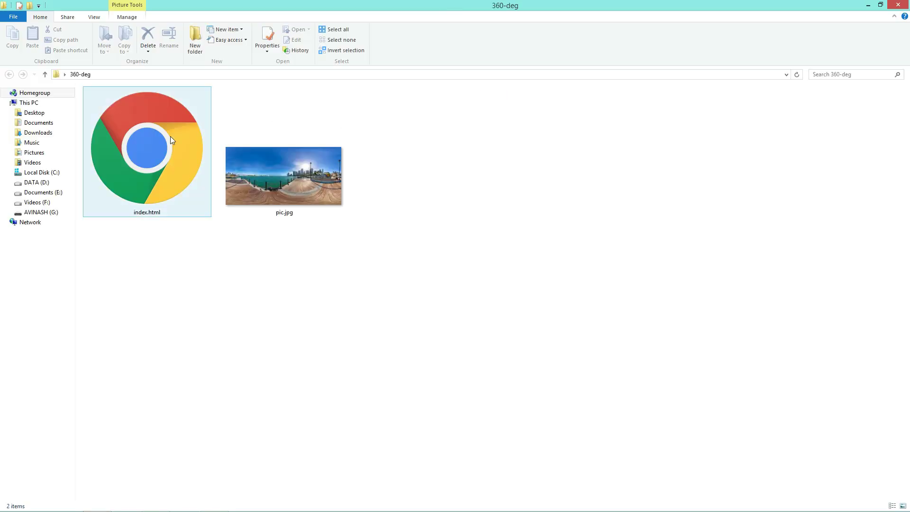
Step: View index.html in Chrome, spin the pier panorama, and return to Brackets
double_click(171, 139)
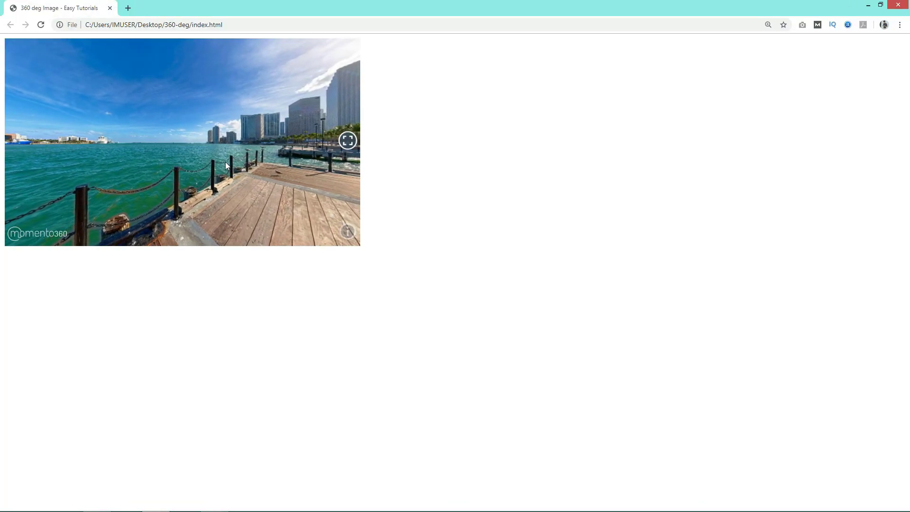
mouse_move(115, 147)
mouse_down()
mouse_move(220, 158)
mouse_move(274, 122)
mouse_up()
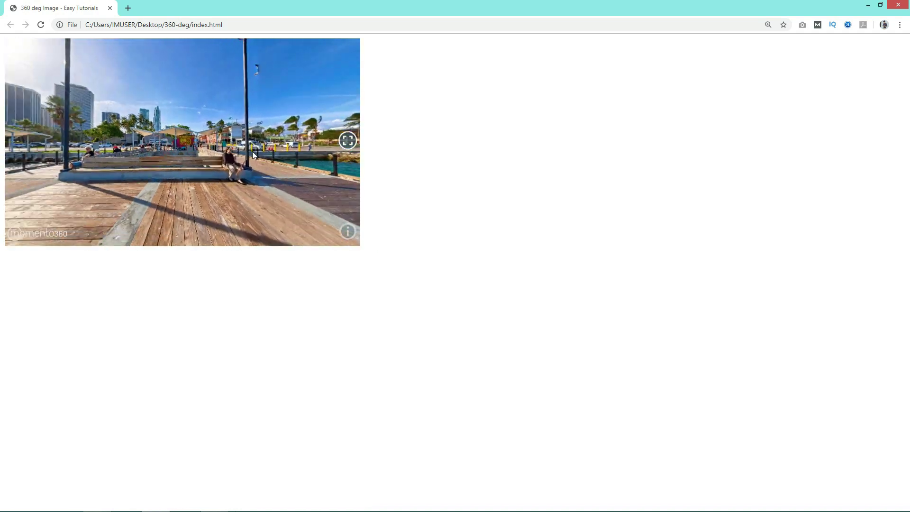
drag(252, 158, 303, 117)
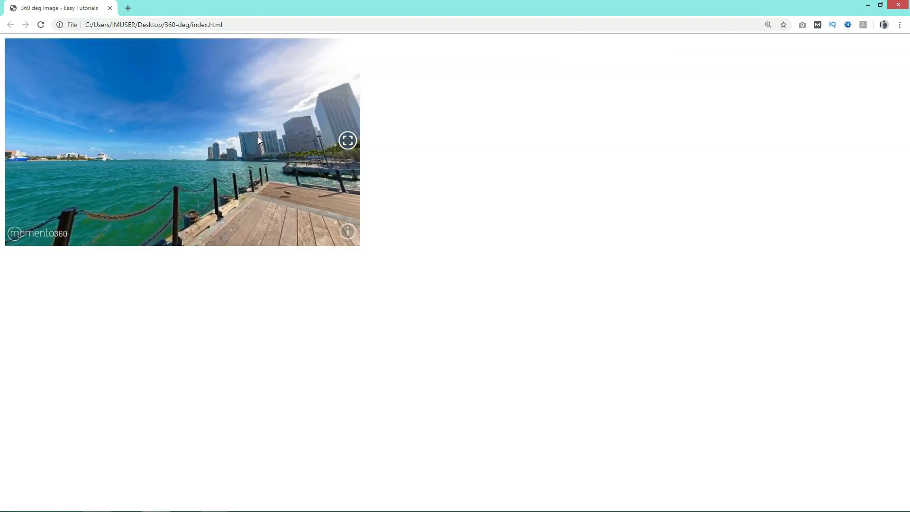
click(215, 504)
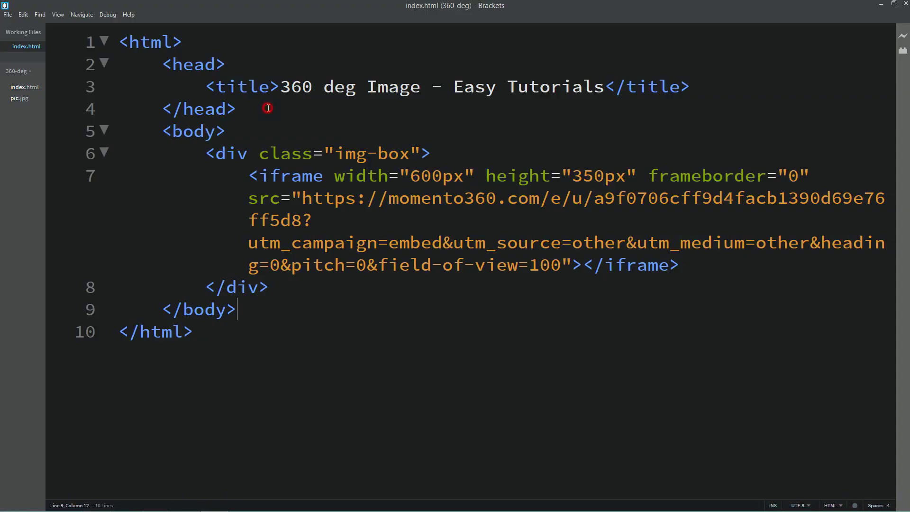
Step: Add a style block in the head with an .img-box rule
key(Return)
text(<sty)
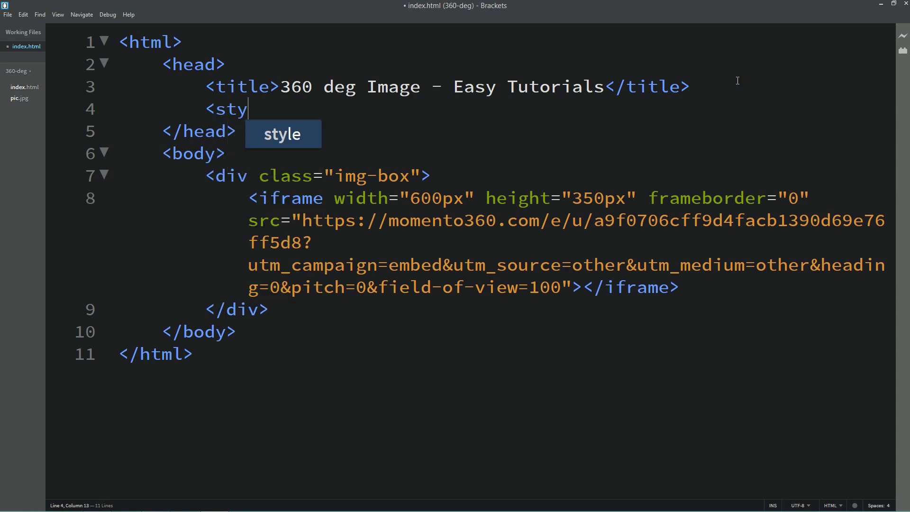
text(le>)
key(Return)
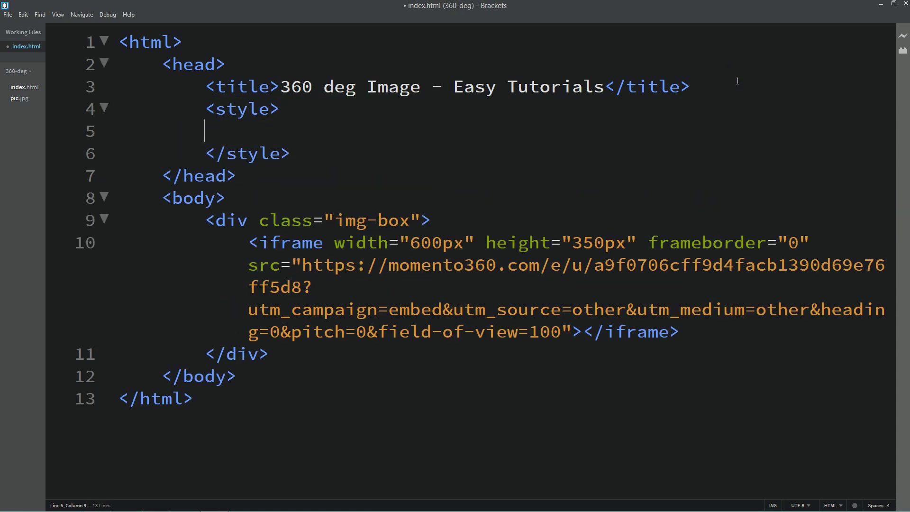
click(345, 221)
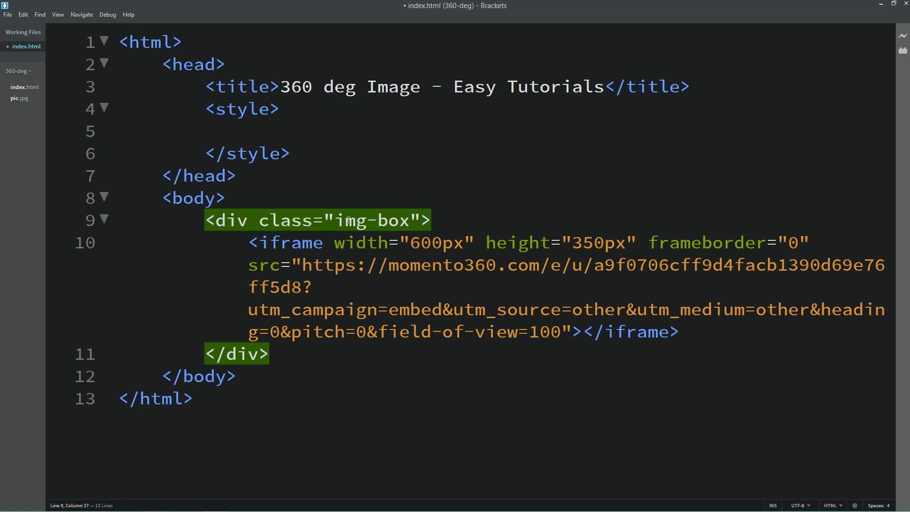
drag(335, 221, 410, 222)
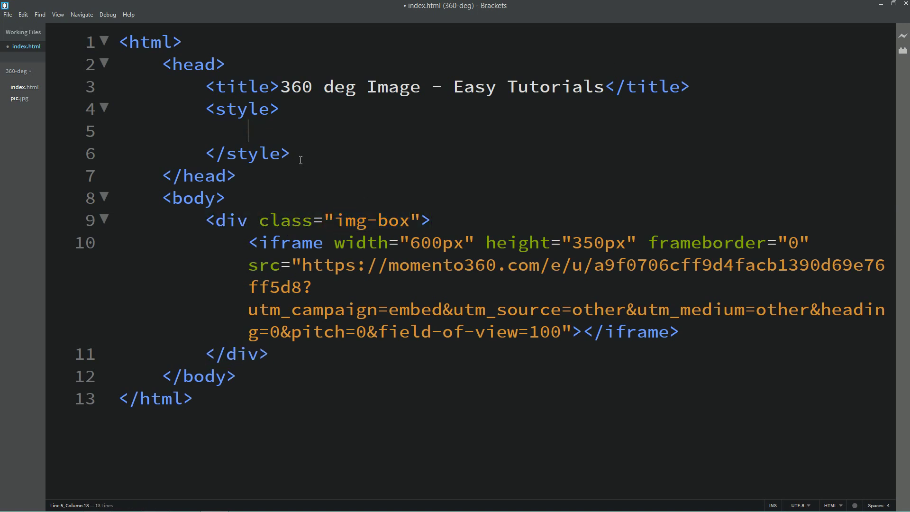
text({)
key(Return)
Step: Give the img-box rule margin 150px auto and text-align center
text(m)
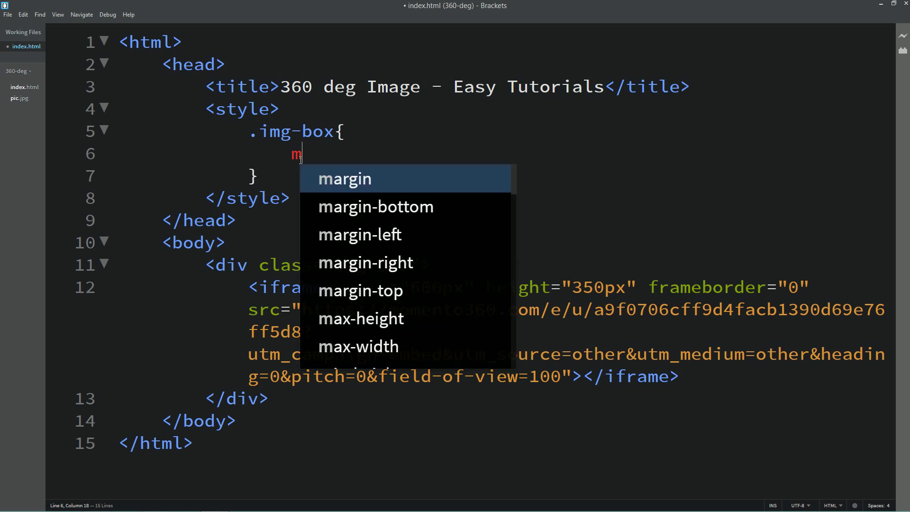
text(argin)
key(Return)
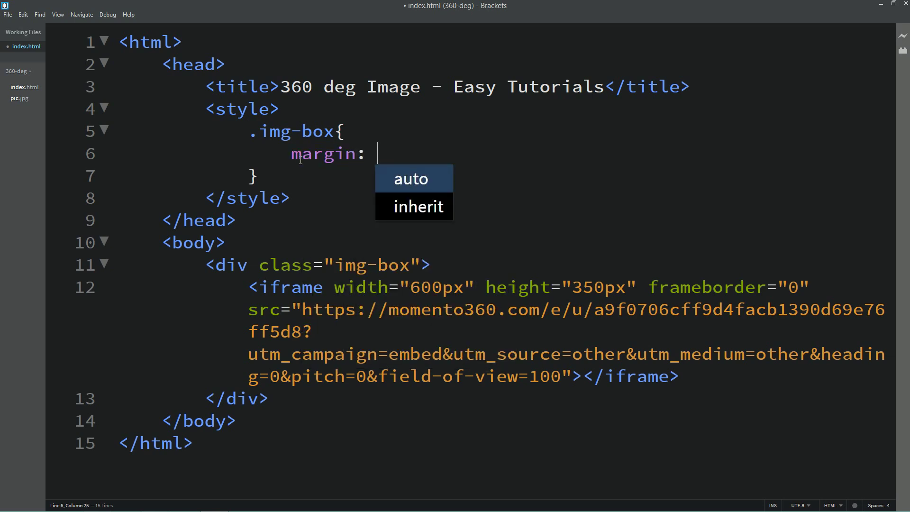
text(150px auto;)
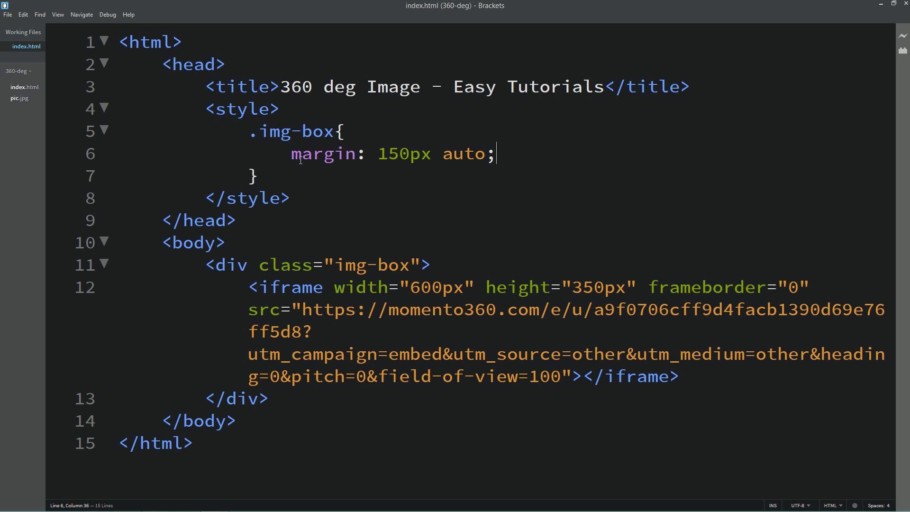
key(Return)
text(t)
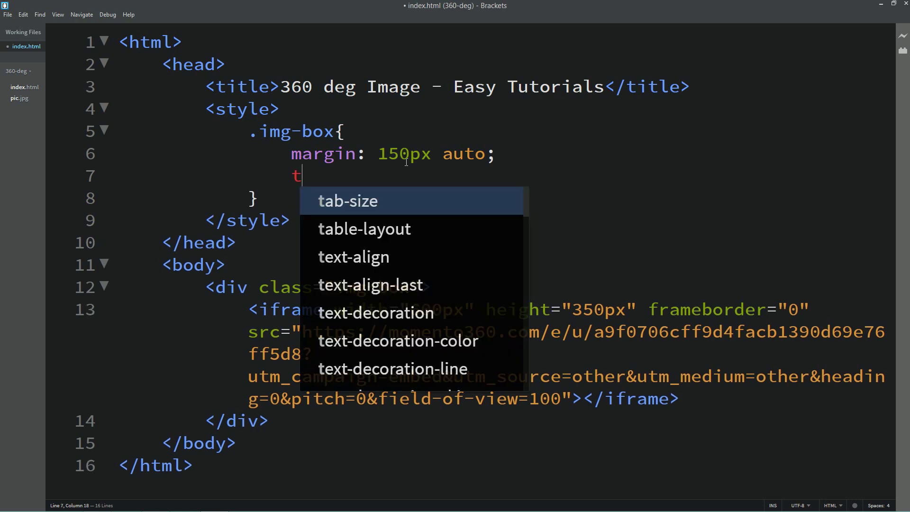
text(ext)
key(Return)
key(Return)
text(;)
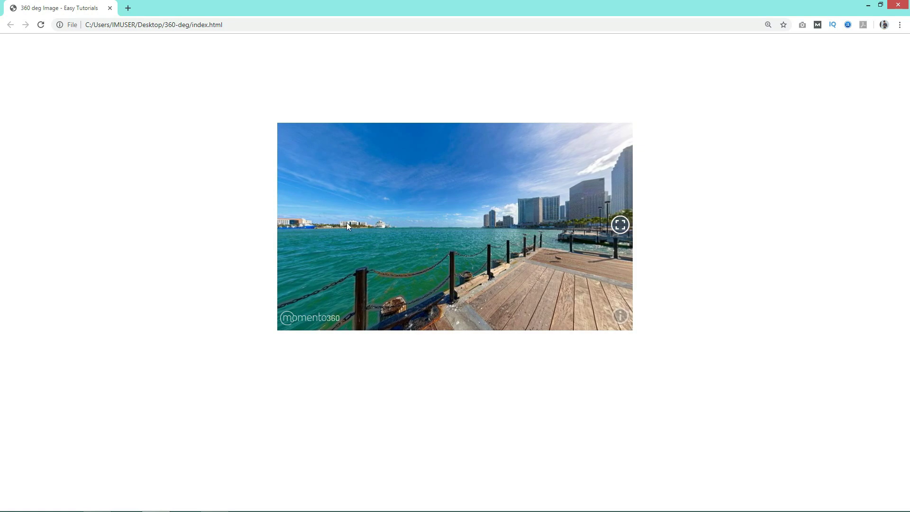
Step: Spin the centred panorama past the water and lamp post to the benches and city towers
drag(346, 223, 519, 236)
mouse_move(383, 237)
mouse_down()
mouse_move(491, 252)
mouse_move(518, 223)
mouse_up()
drag(416, 228, 554, 240)
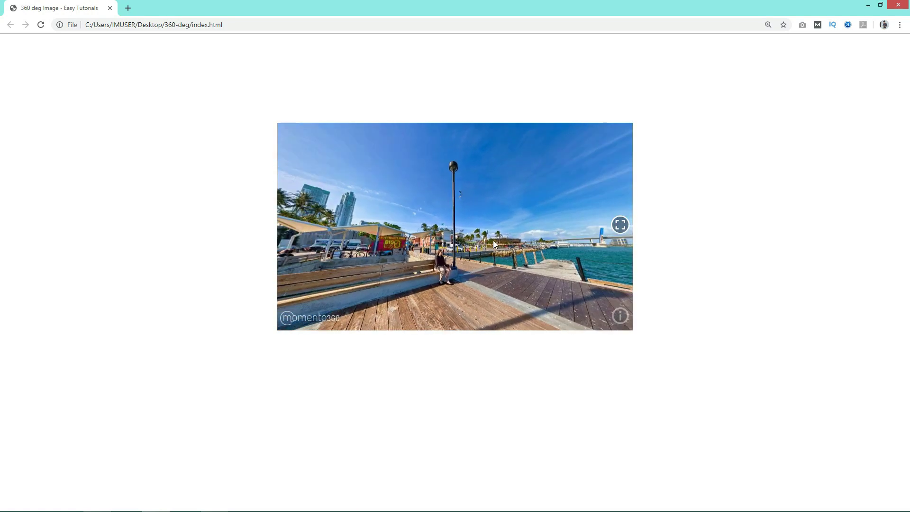